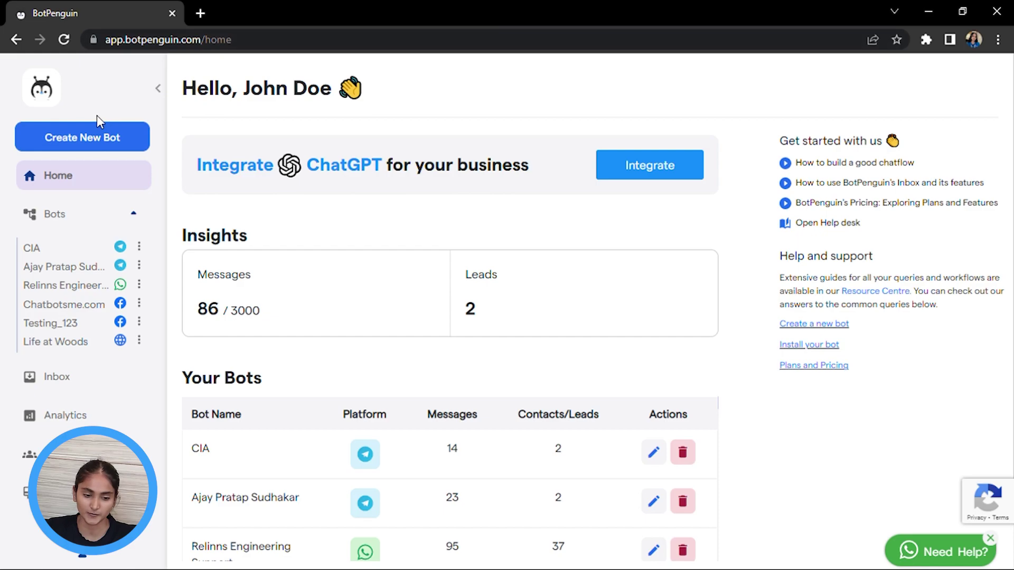
Step: Choose Create New Bot from the BotPenguin home dashboard sidebar
left_click(83, 139)
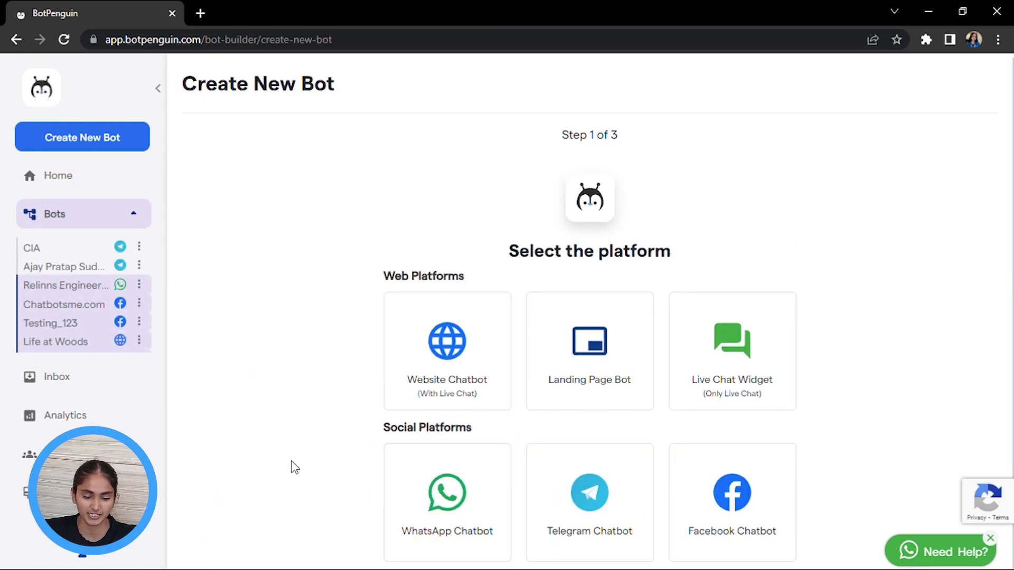
Step: Pick the WhatsApp Chatbot card under Social Platforms
left_click(442, 504)
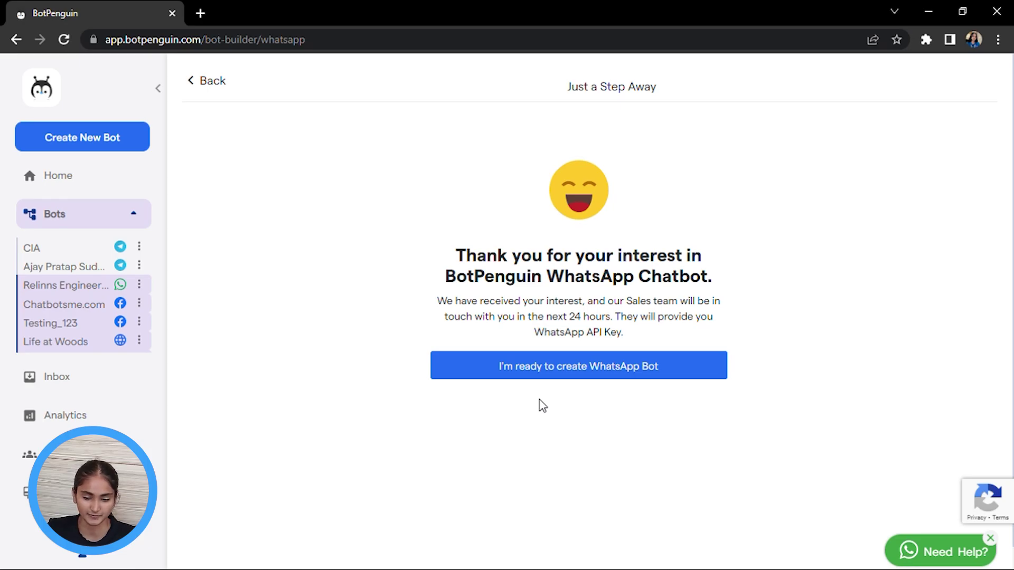
Step: Open the WhatsApp chatbot form, keep Shopping and Retail, and answer Yes for WhatsApp API key
left_click(562, 365)
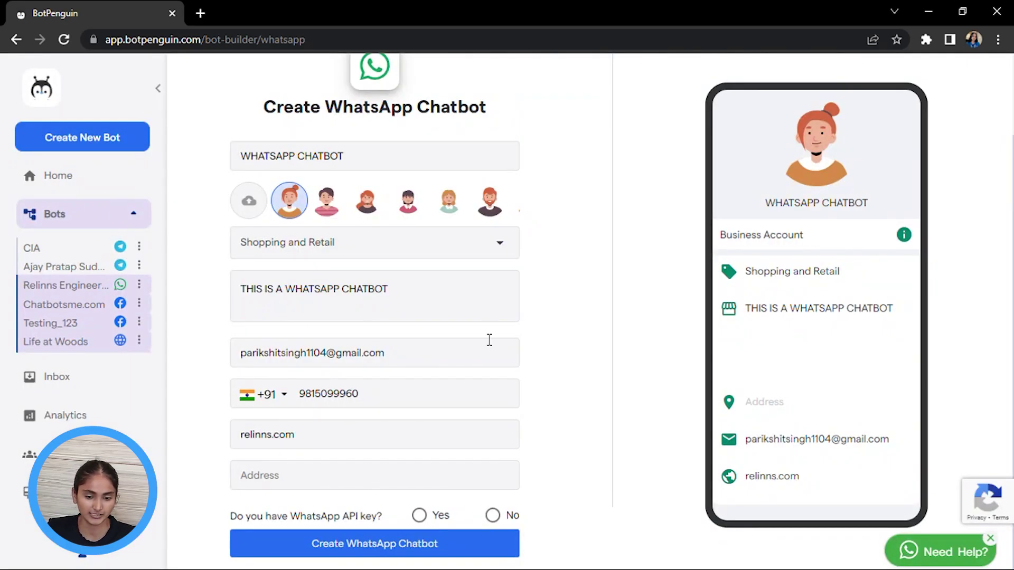
left_click(355, 161)
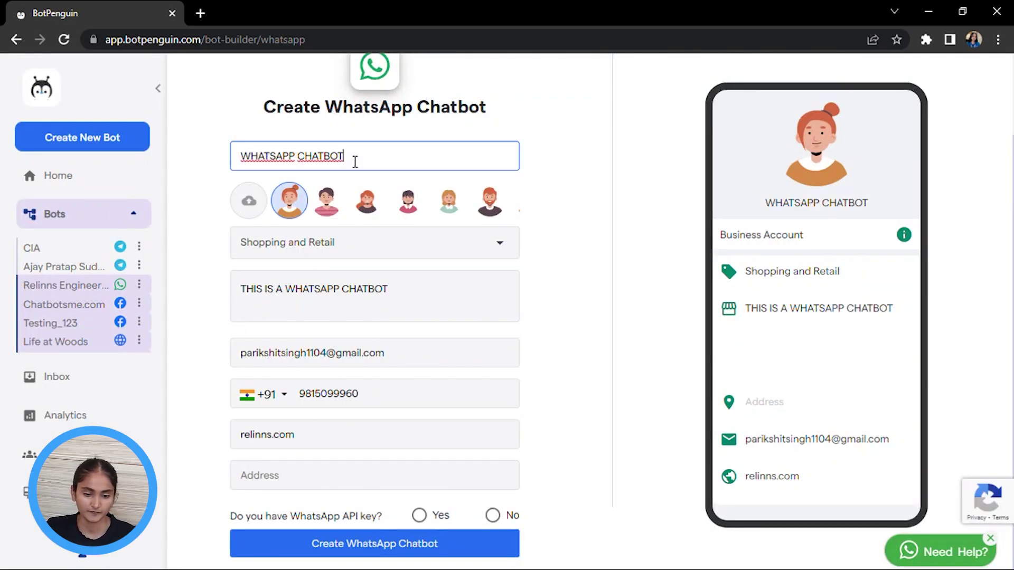
left_click(326, 251)
left_click(211, 195)
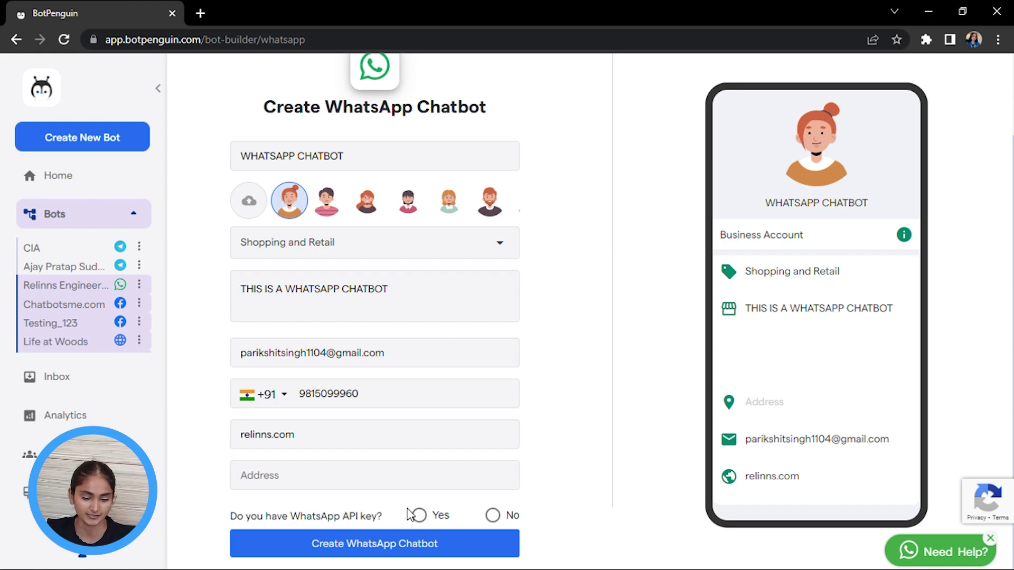
left_click(419, 516)
Step: Select WhatsApp Cloud as the API provider to reveal its account ID and token fields
scroll(422, 520, "down", 1)
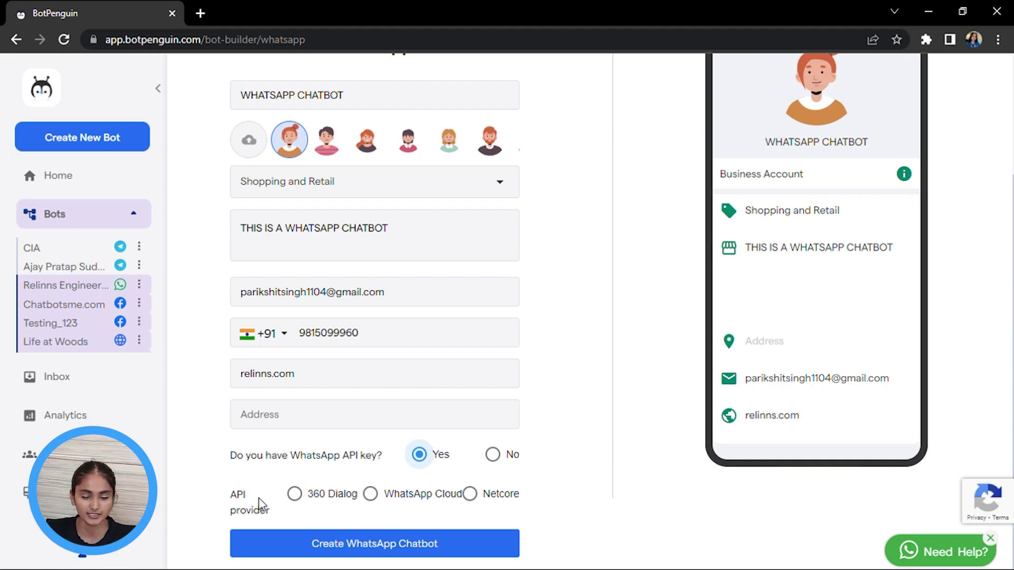
left_click(373, 496)
scroll(378, 505, "down", 2)
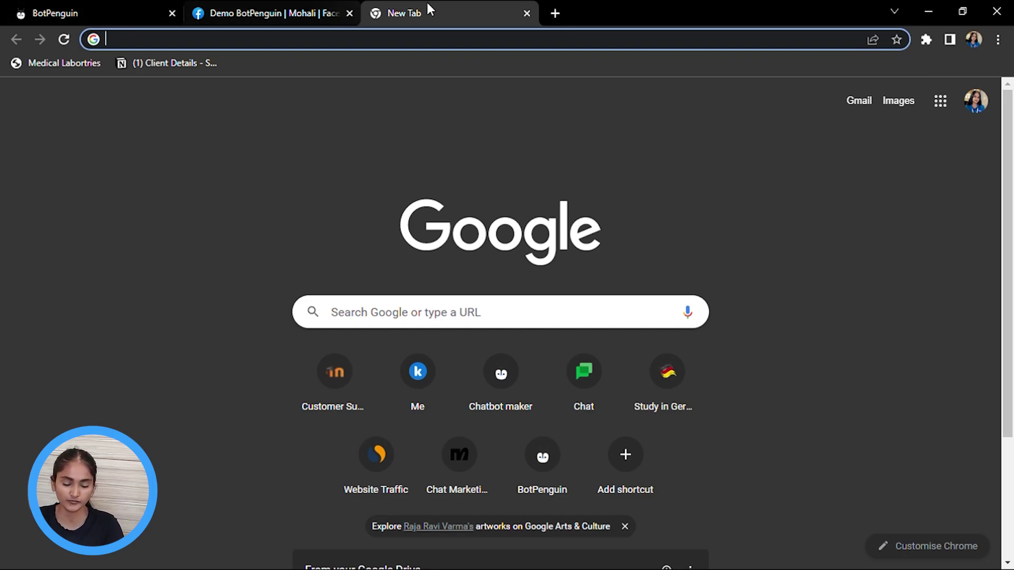
Step: Load business.facebook.com in the new Chrome tab
type("bui")
key("BackSpace")
type("siness.face")
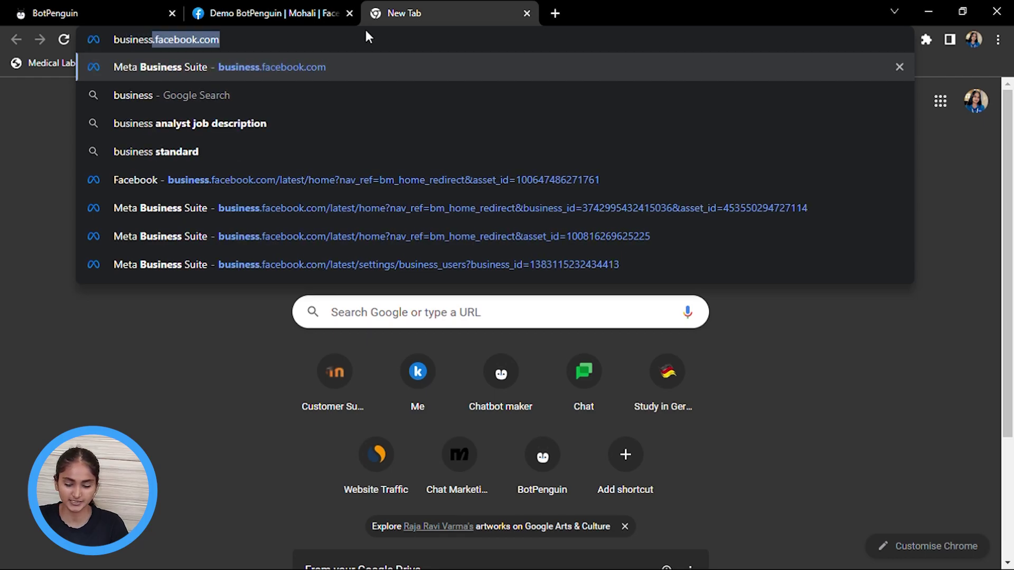
type("book")
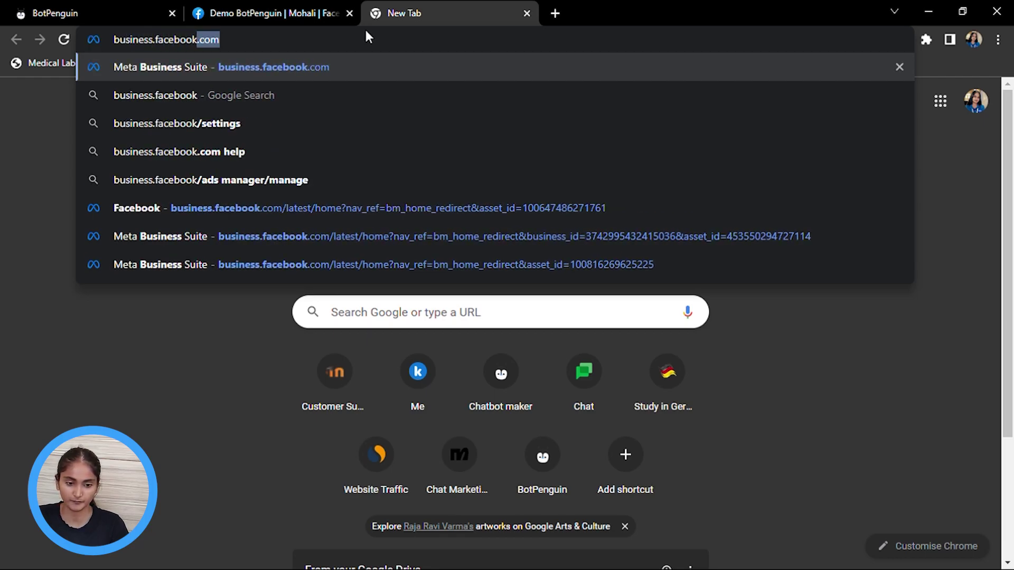
type(".com/")
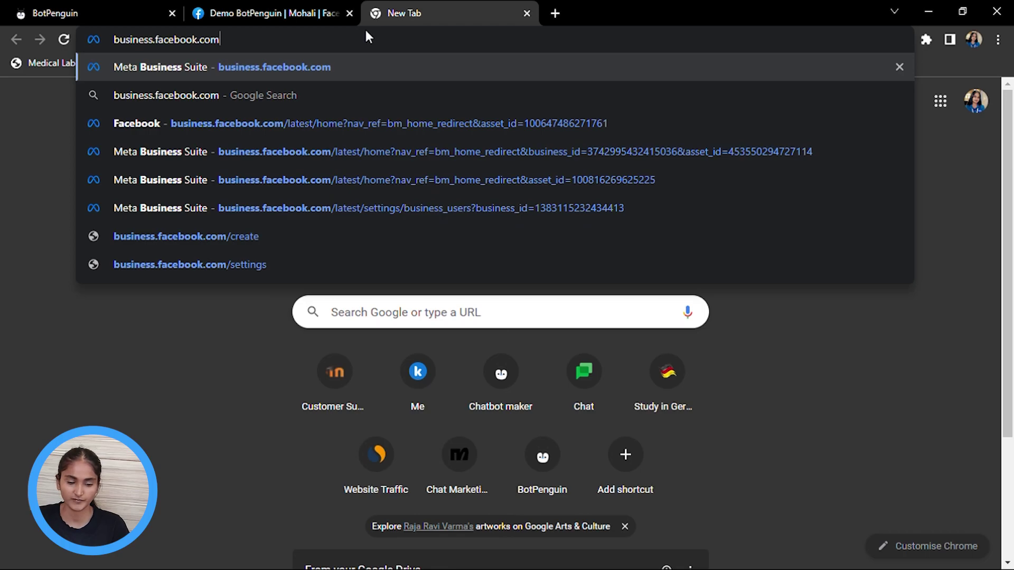
key("Return")
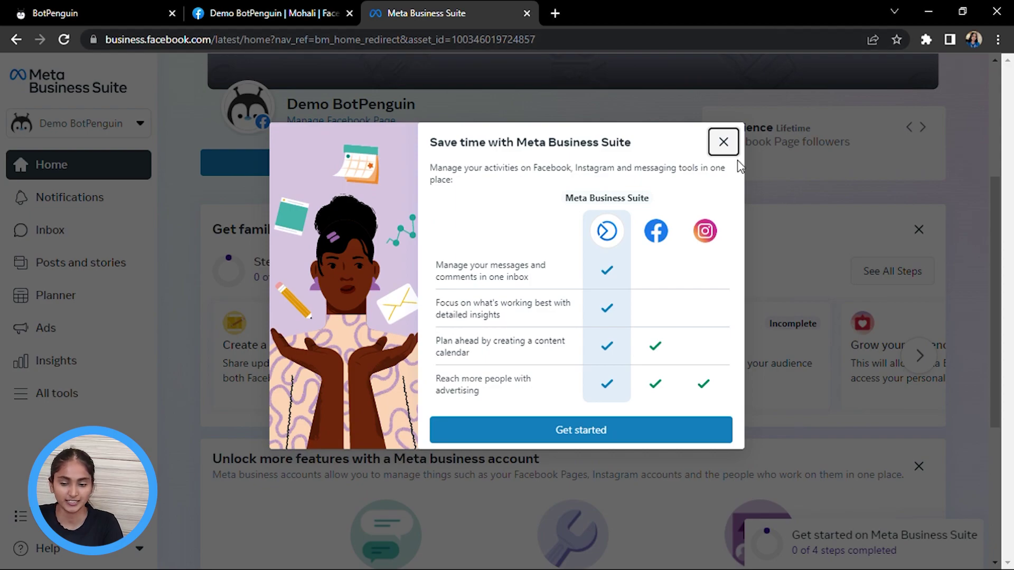
Step: Dismiss the Save time pop-up and expand the Demo BotPenguin account menu
left_click(723, 141)
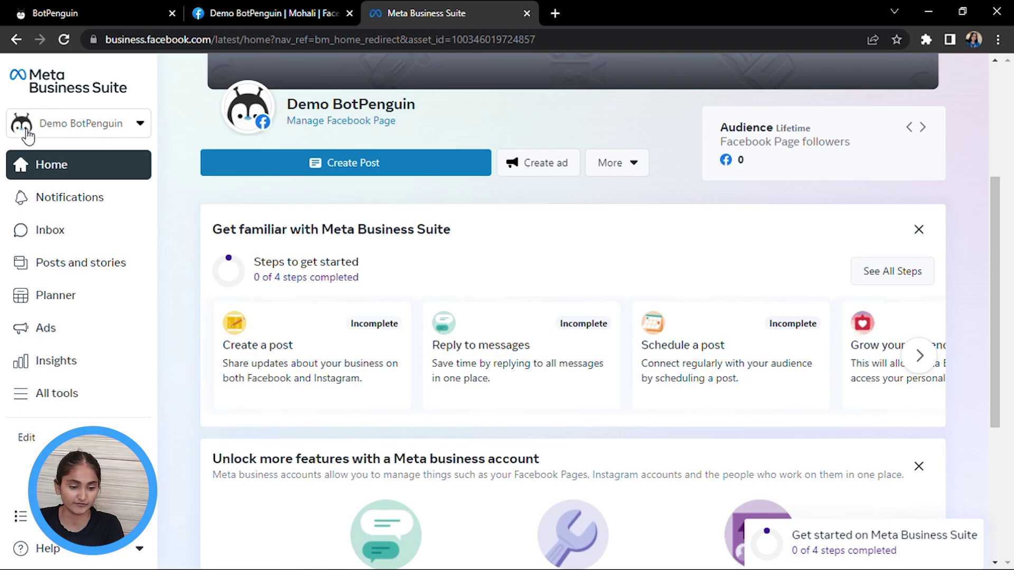
left_click(141, 128)
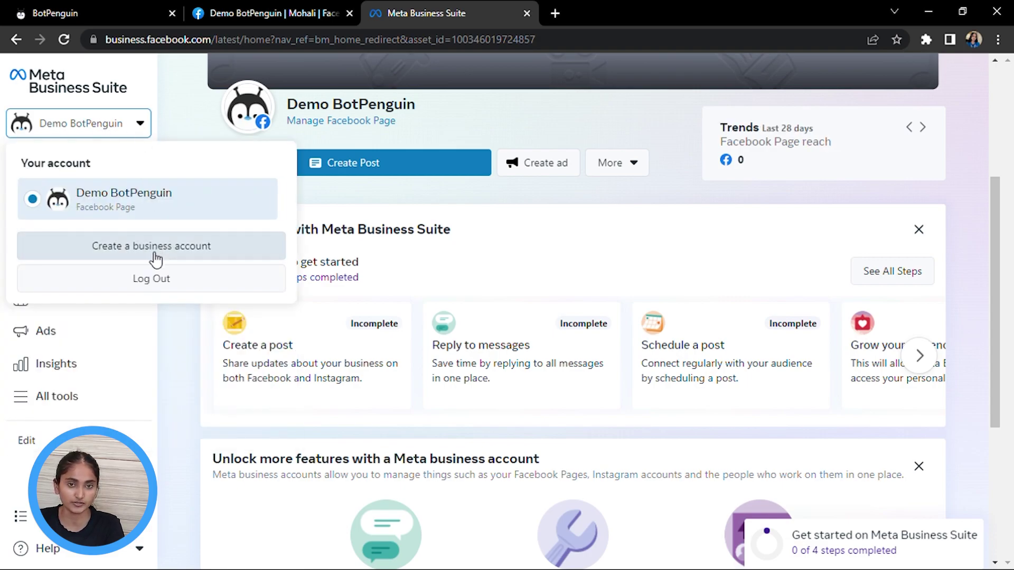
Step: Start a business account named 'Testing' with the contact's first name, surname and business e-mail
left_click(156, 251)
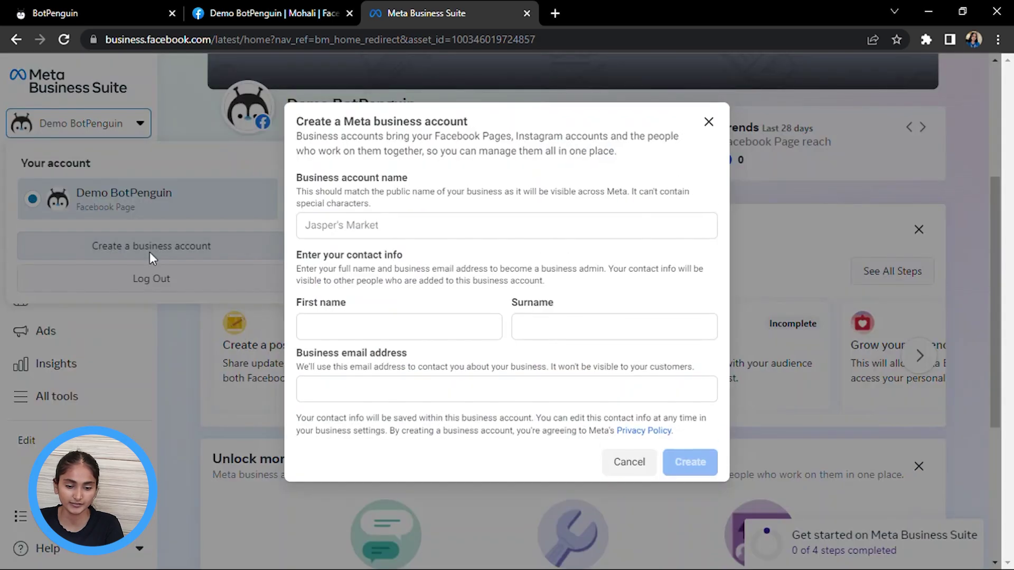
left_click(329, 236)
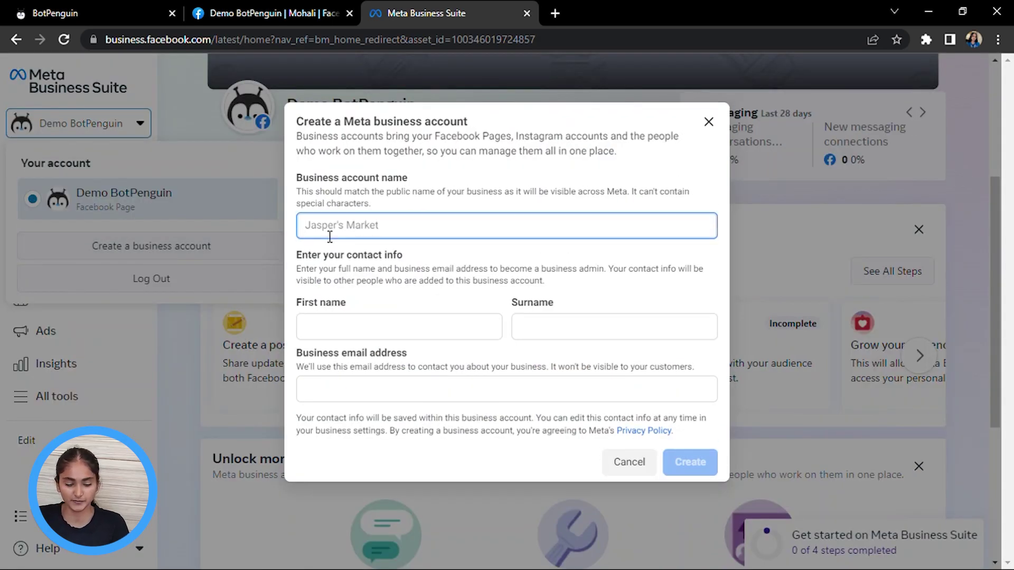
type("Testing")
left_click(337, 337)
type("Demo")
left_click(516, 328)
type("BotPenguin")
left_click(337, 394)
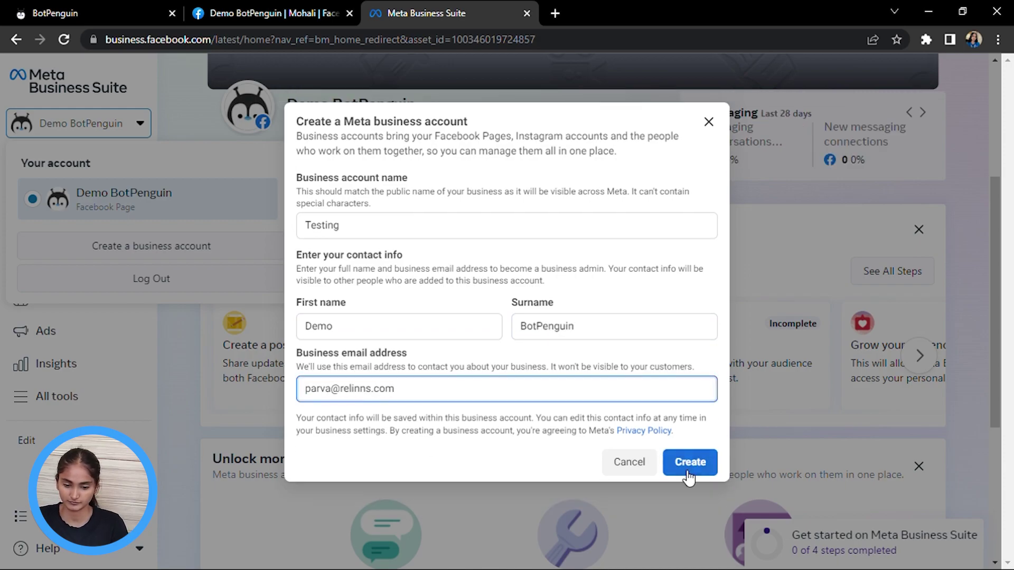
Step: Rename the account to 'BotPenguin Demo' after the submit error and create it
key("Return")
type("BotPenguin Demo")
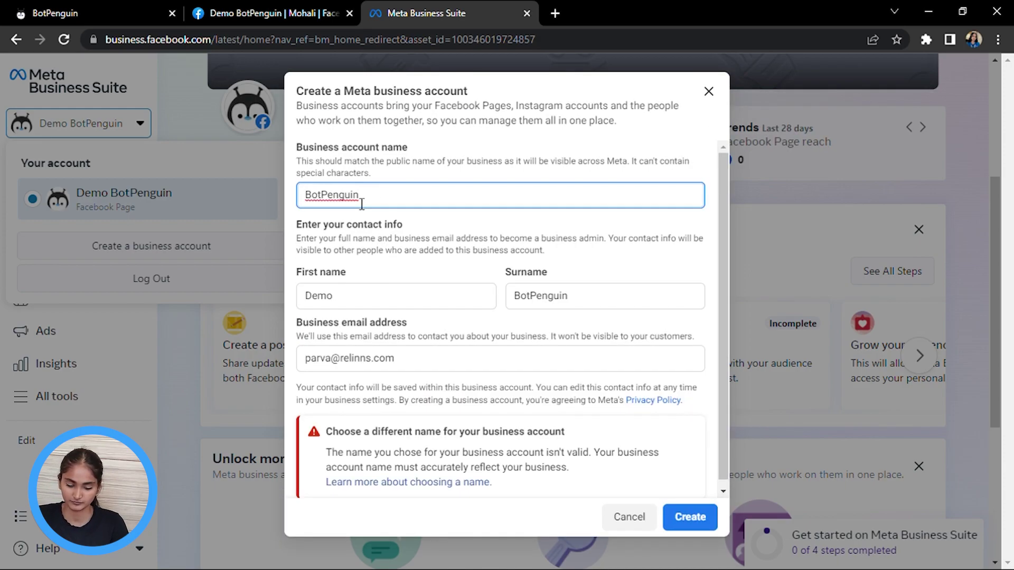
left_click(698, 519)
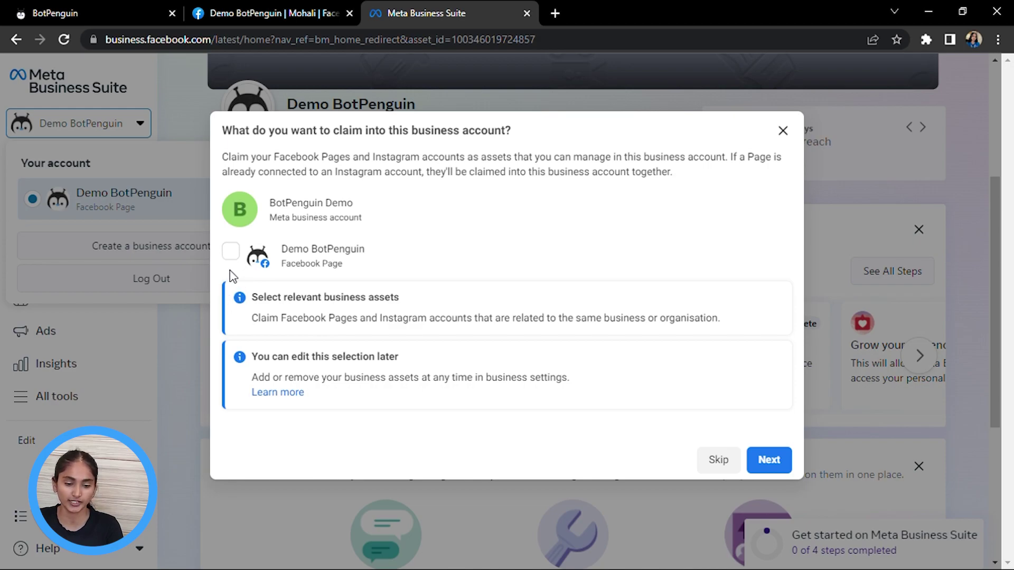
Step: Claim the Demo BotPenguin page into the new business account
left_click(233, 254)
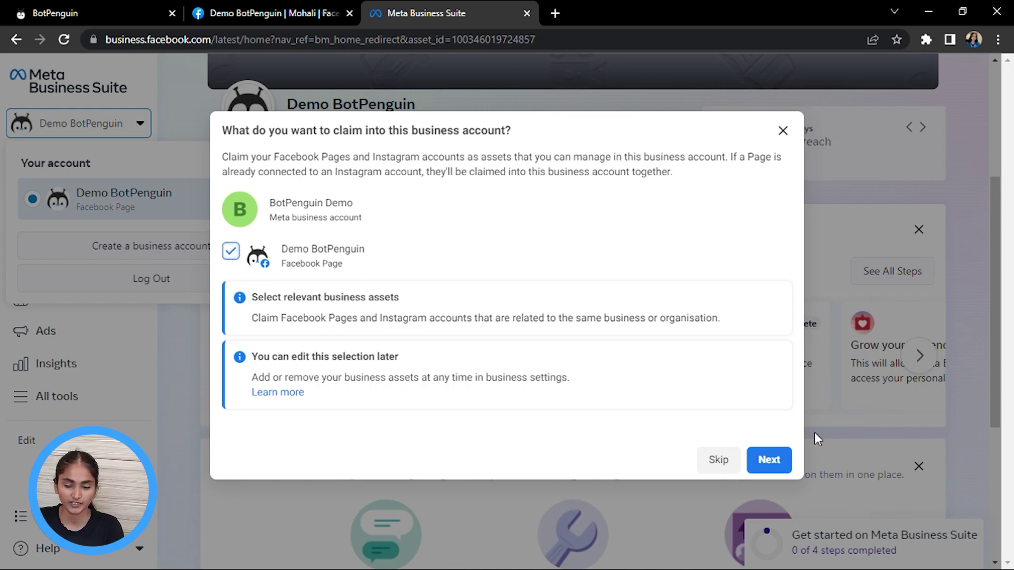
left_click(770, 463)
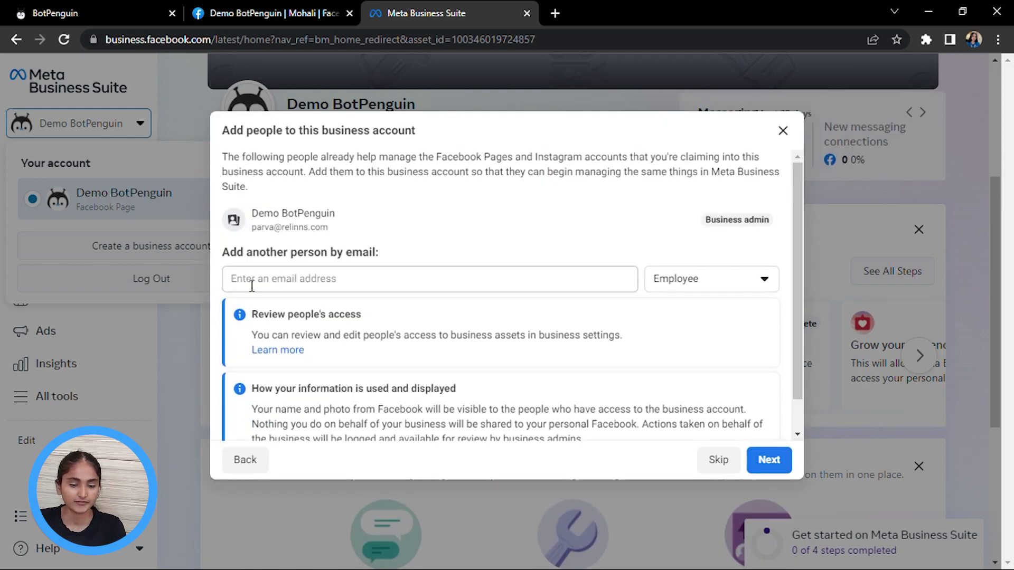
scroll(405, 257, "down", 1)
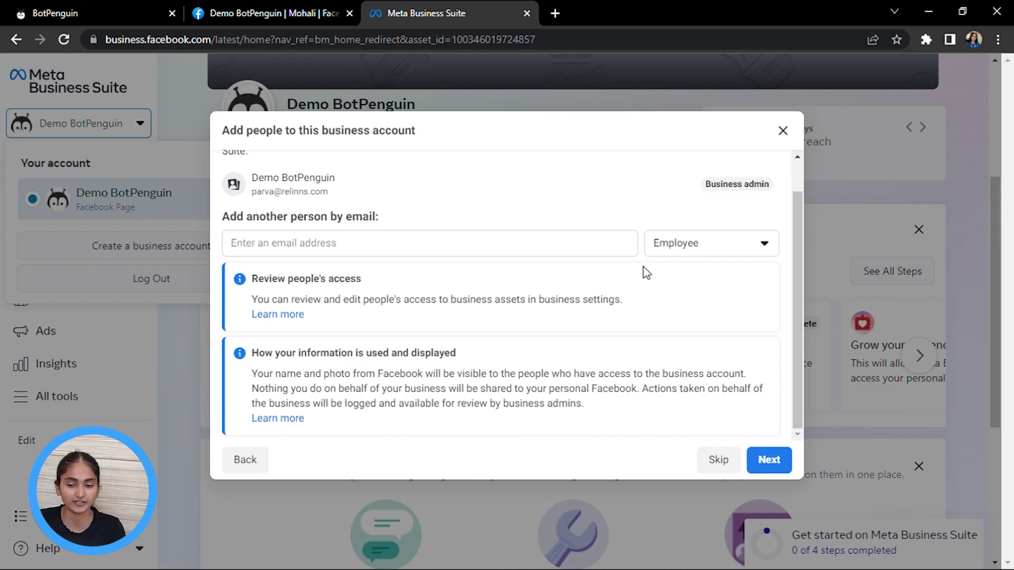
Step: Leave the other person's role as Employee, skip adding people, and confirm the account
left_click(733, 254)
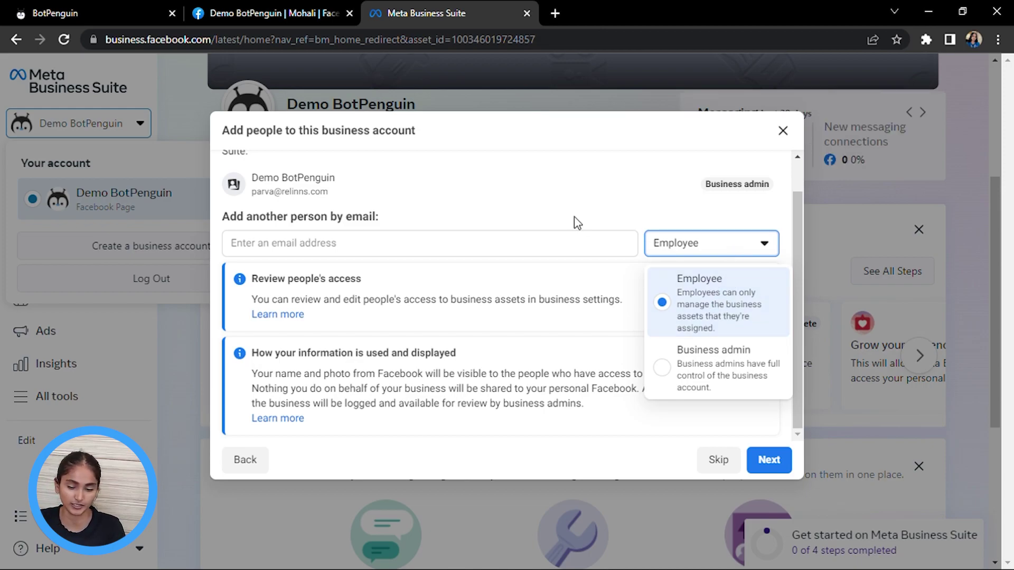
left_click(473, 200)
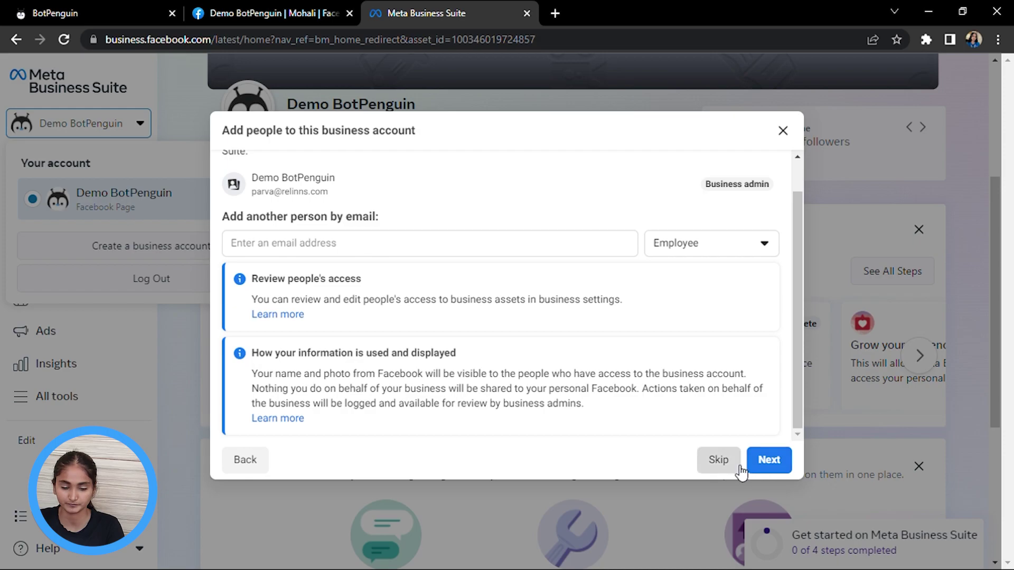
left_click(725, 460)
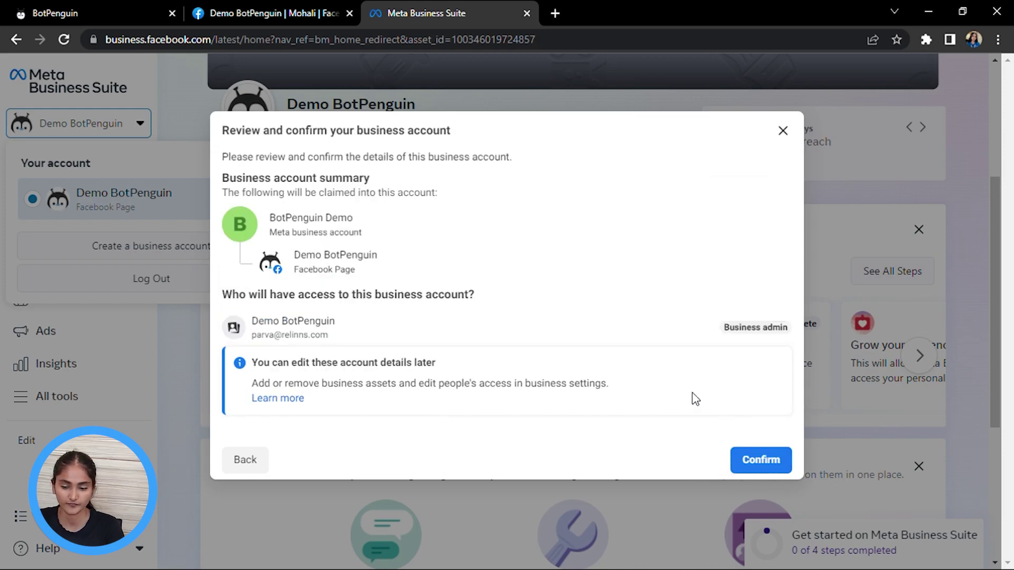
left_click(756, 469)
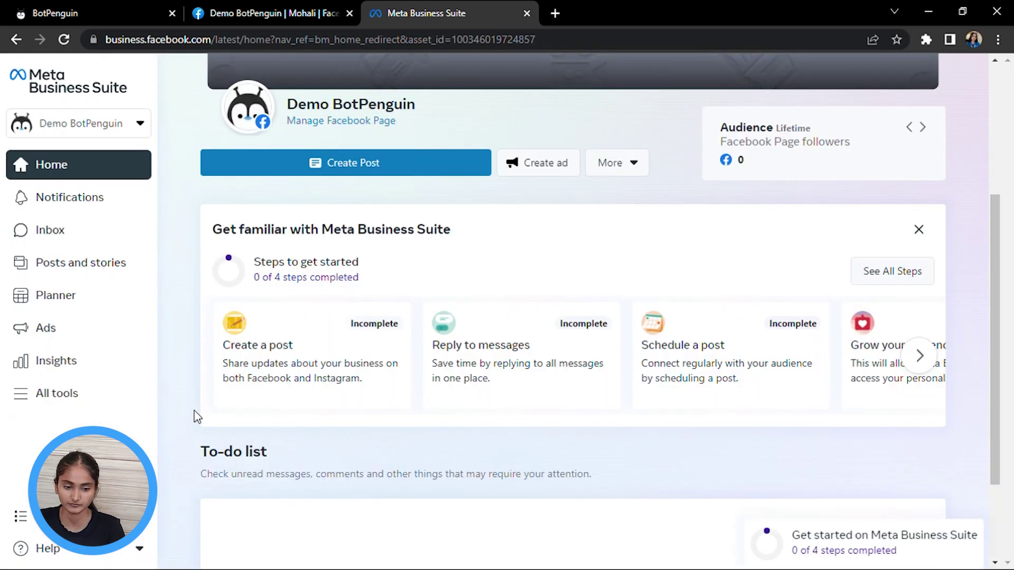
Step: Open BotPenguin Demo's settings from the gear icon in the account list
left_click(132, 122)
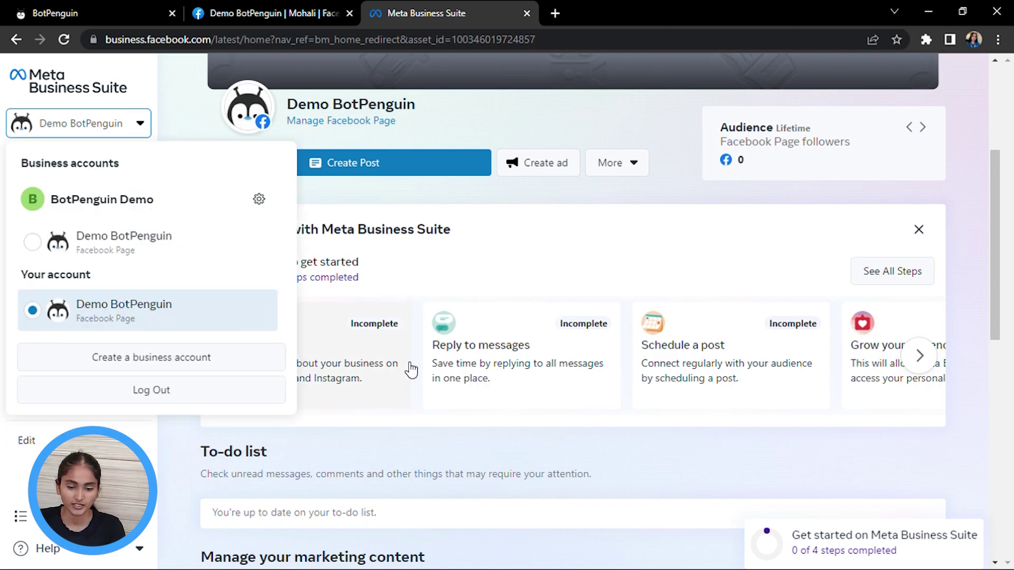
left_click(391, 447)
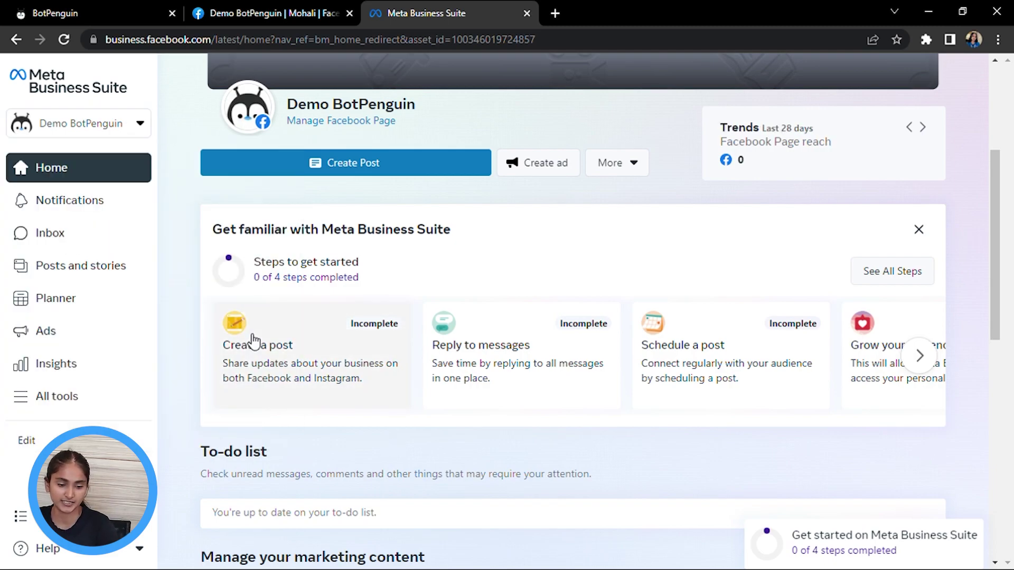
left_click(128, 128)
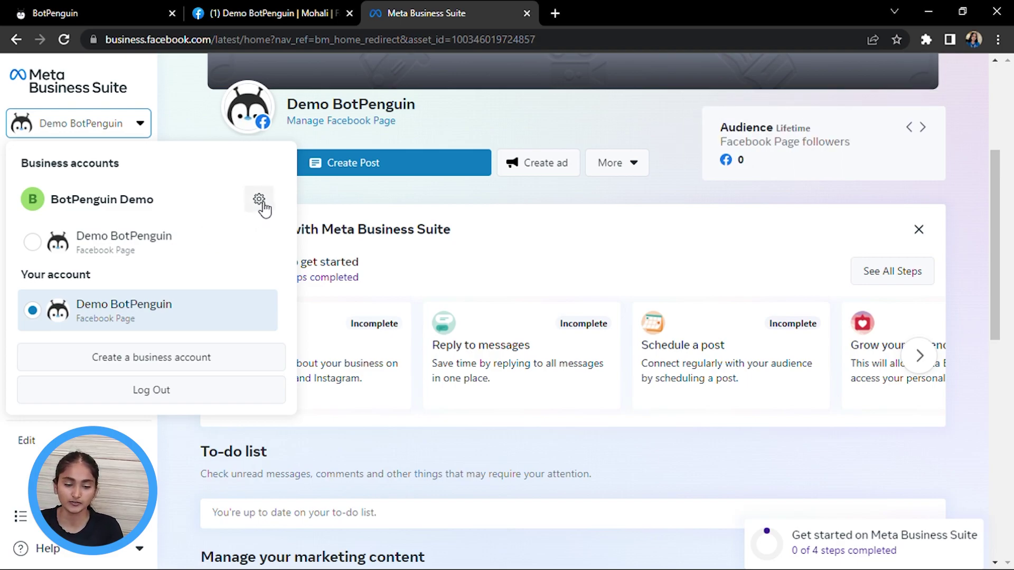
left_click(259, 200)
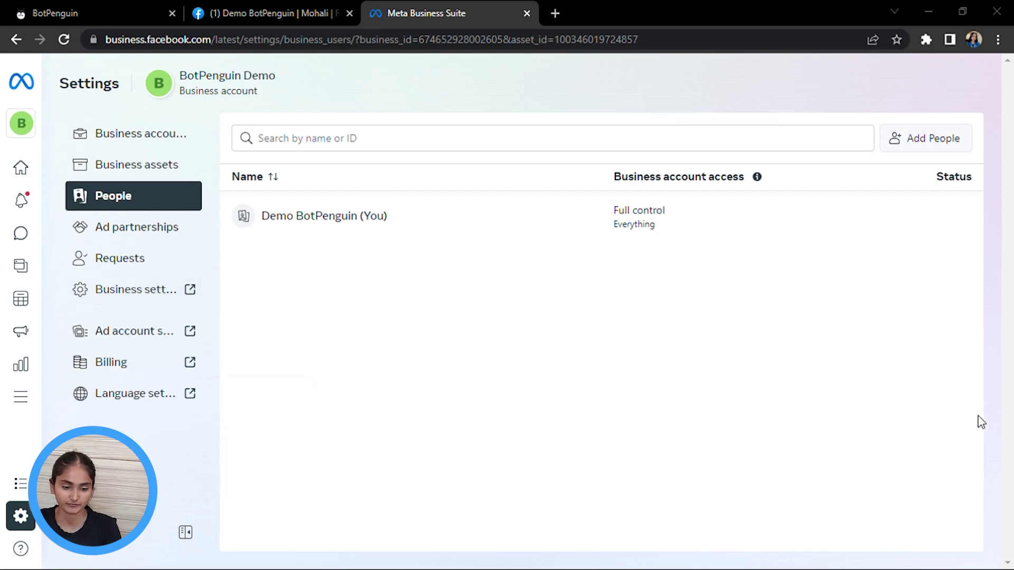
Step: Open Business settings, go to Business info, and edit BotPenguin Demo's business details
left_click(126, 304)
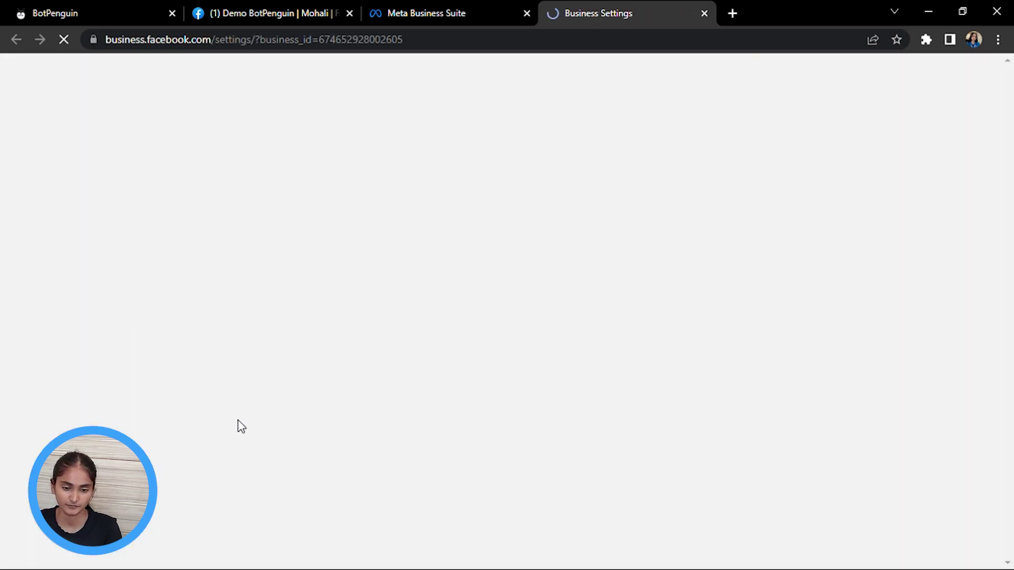
scroll(140, 436, "down", 5)
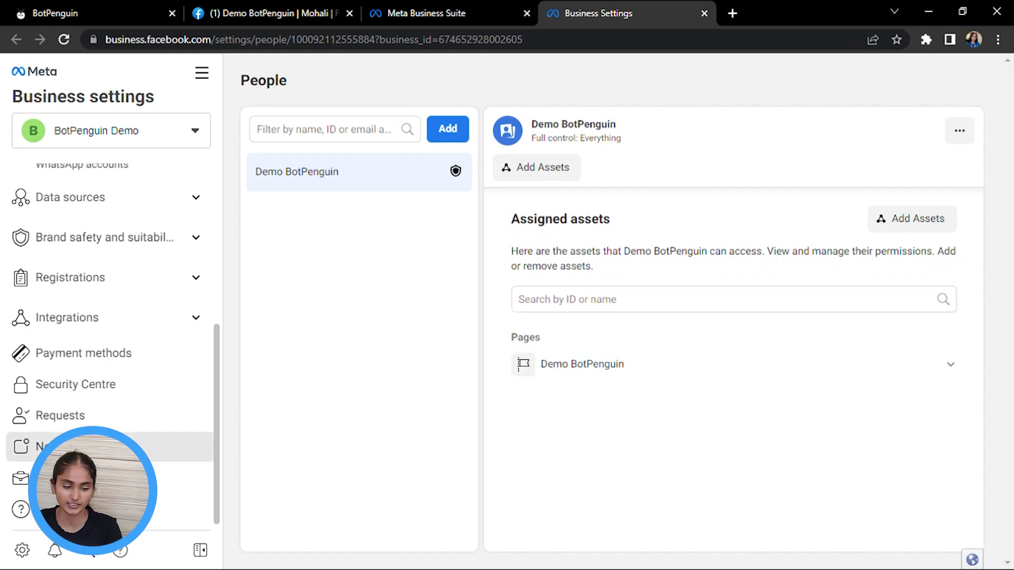
left_click(132, 478)
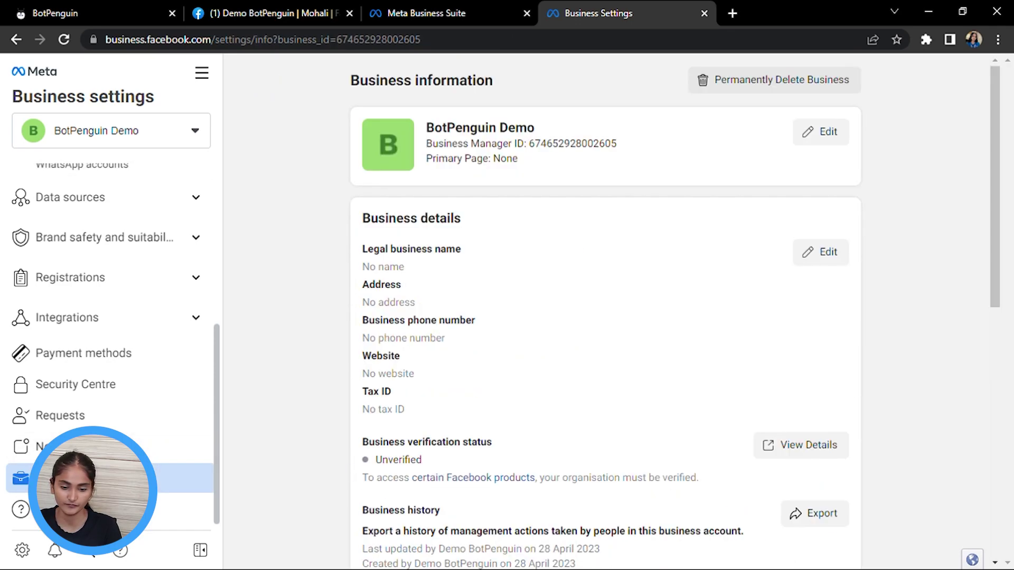
scroll(478, 515, "down", 10)
scroll(478, 515, "up", 10)
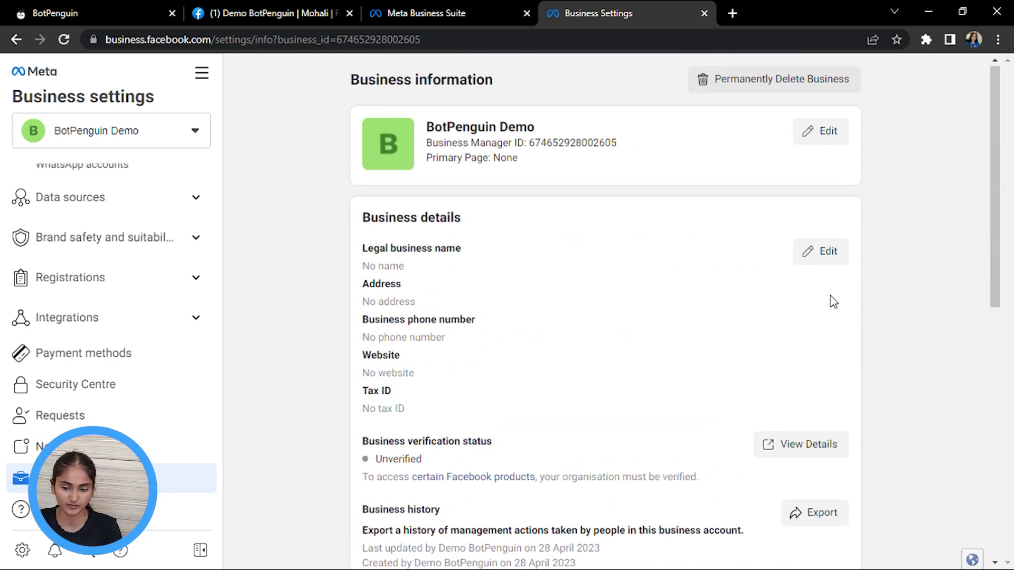
left_click(820, 259)
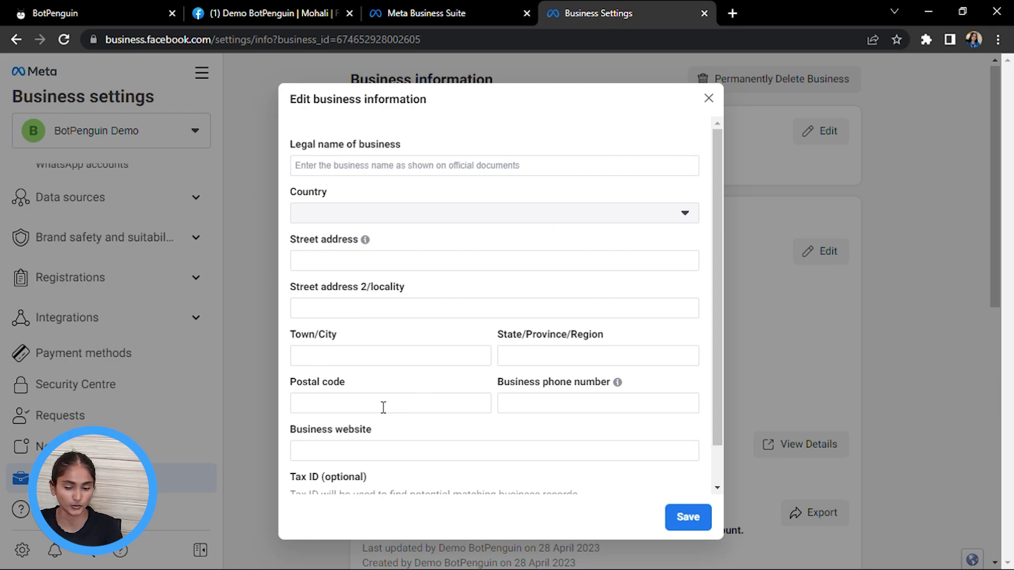
Step: Try saving the business details with the website field empty, then dismiss the form unsaved
scroll(545, 411, "down", 1)
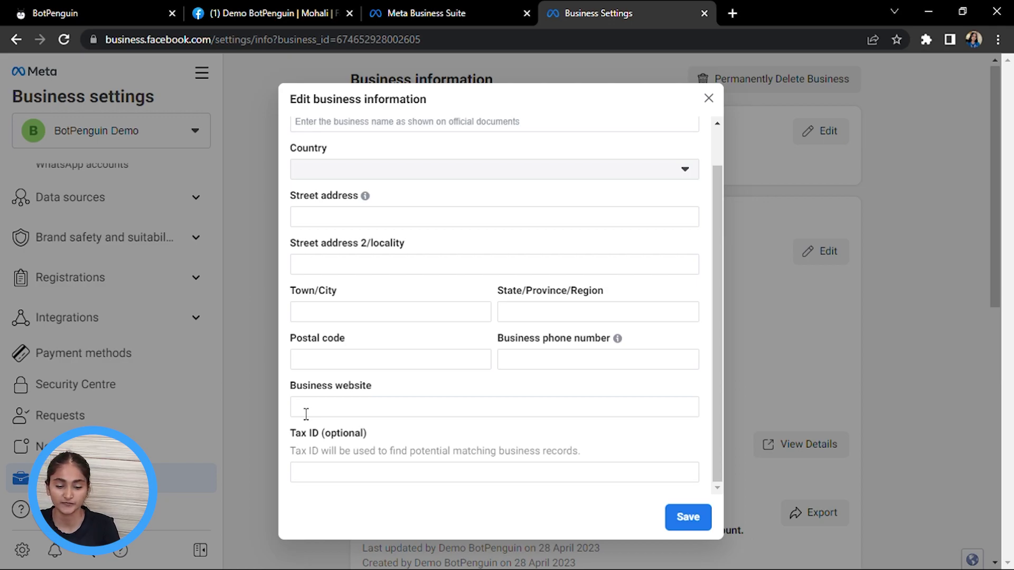
left_click(306, 414)
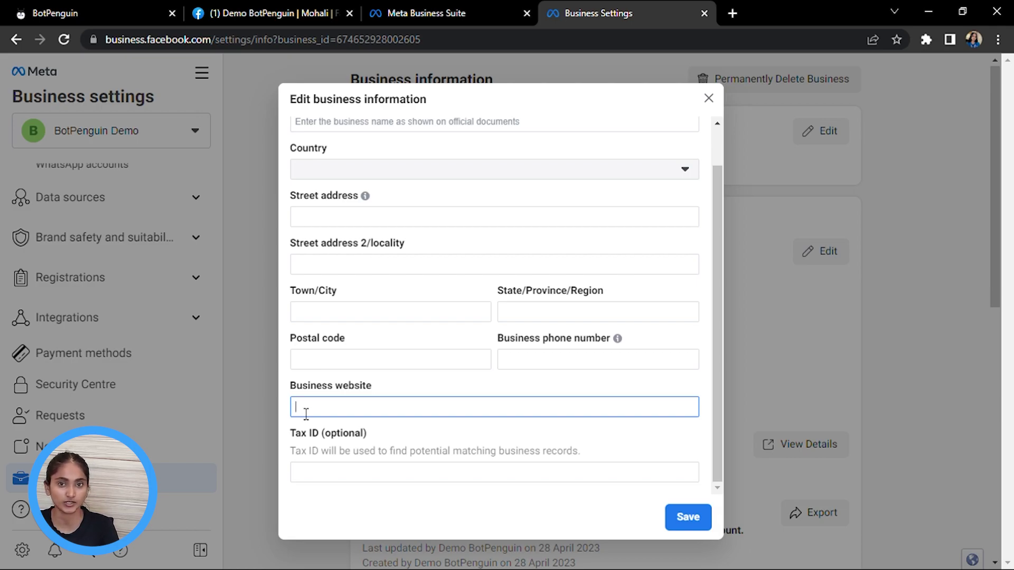
left_click(696, 521)
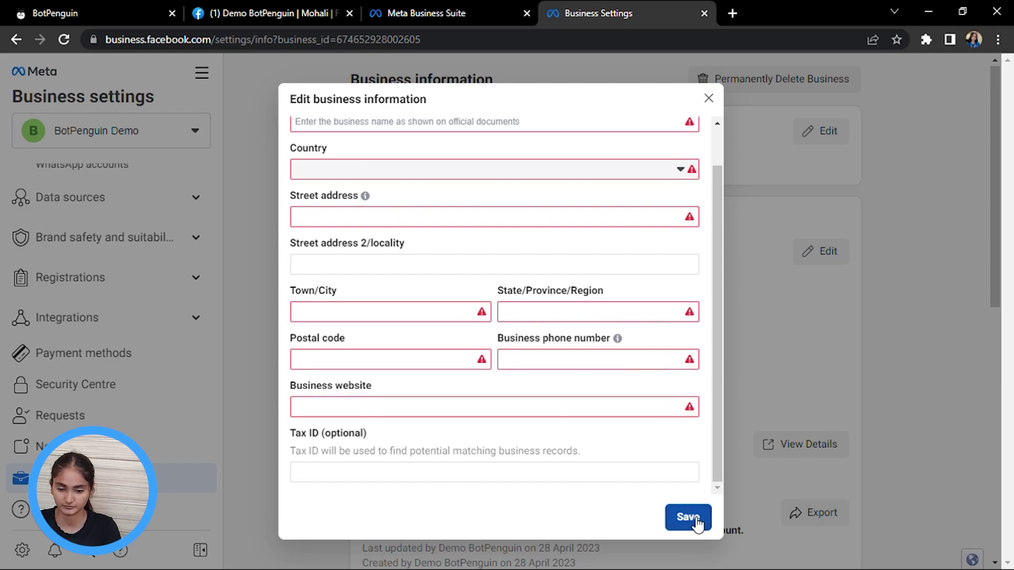
left_click(708, 99)
scroll(657, 323, "down", 10)
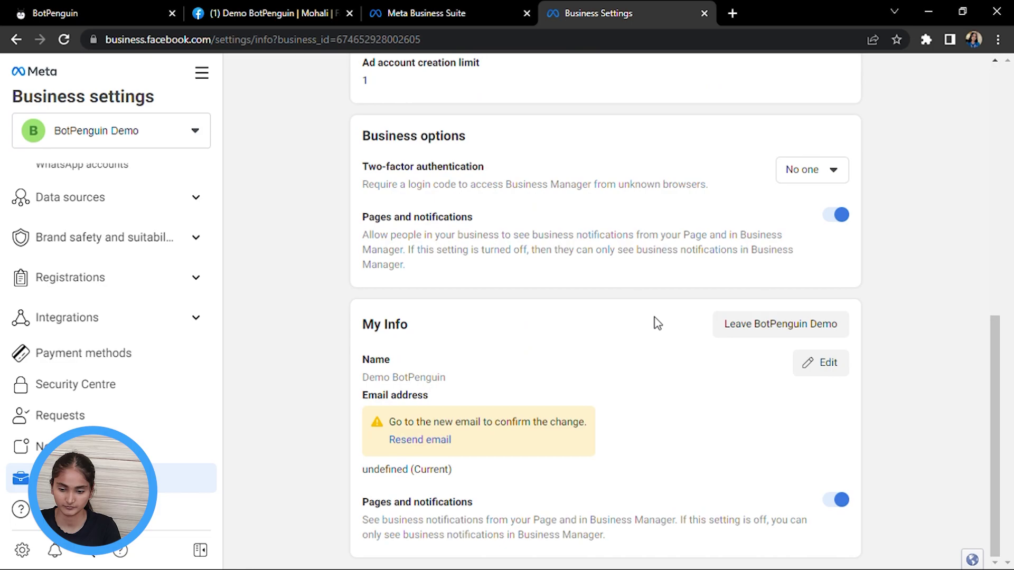
scroll(657, 322, "up", 10)
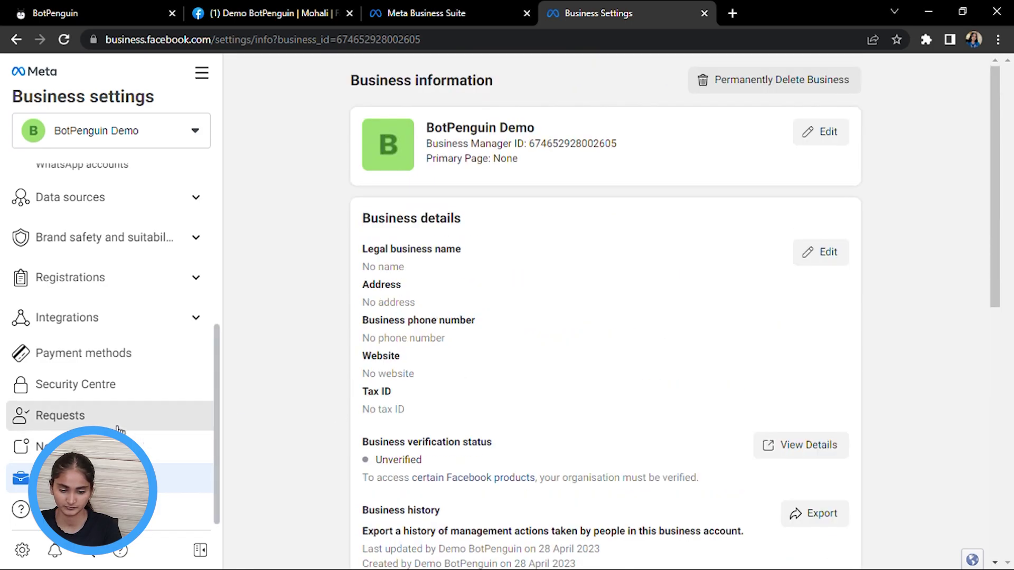
Step: Look at the My Info edit options, then enter developers.facebook.com in a new browser tab
scroll(530, 454, "down", 10)
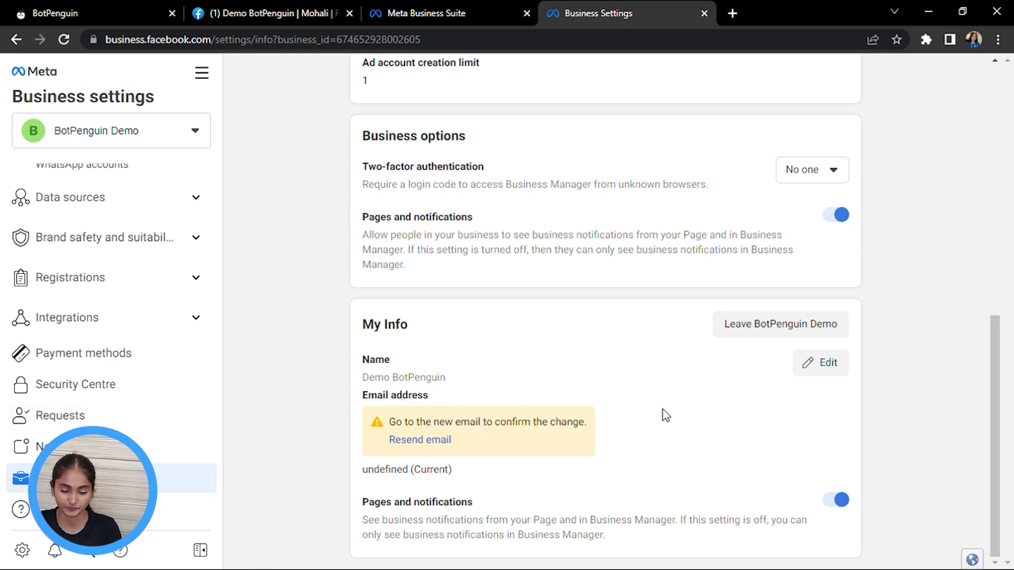
left_click(817, 368)
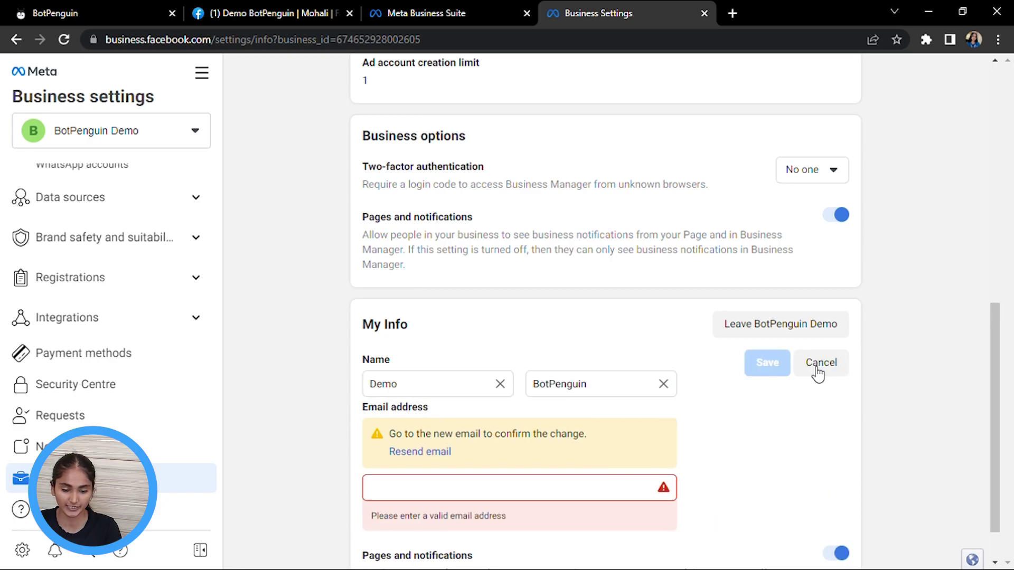
scroll(491, 420, "down", 1)
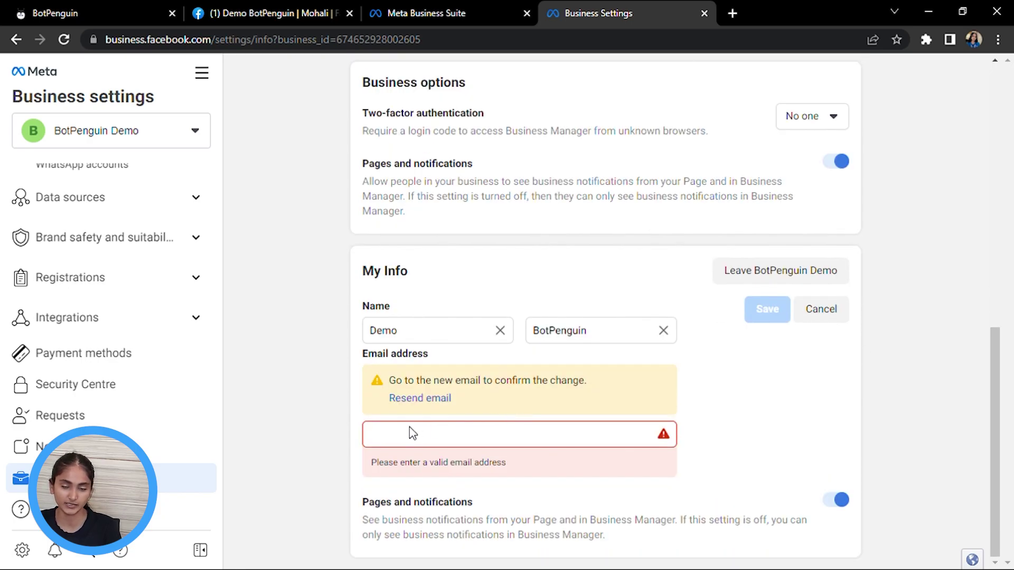
scroll(272, 486, "up", 10)
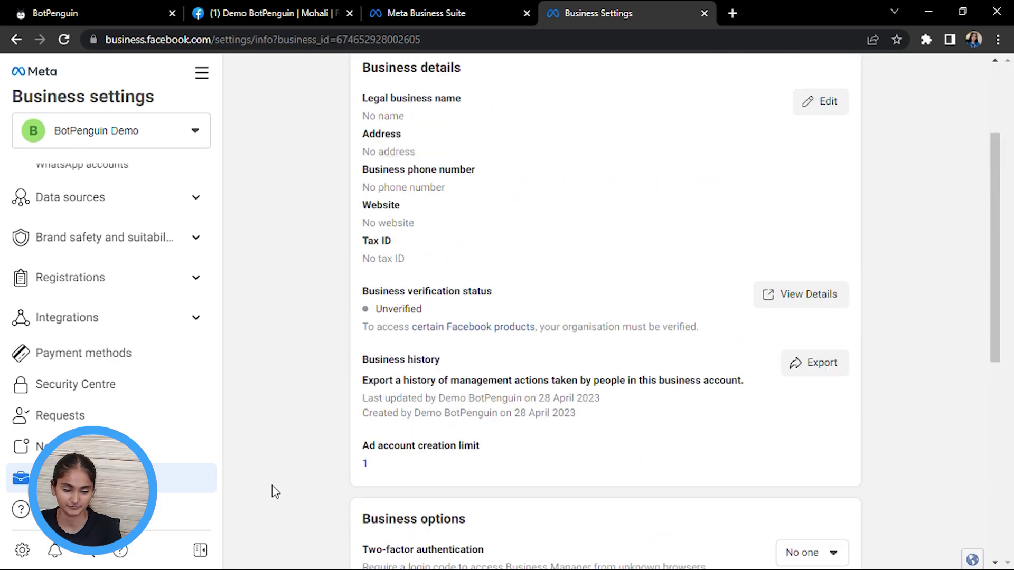
scroll(144, 288, "up", 5)
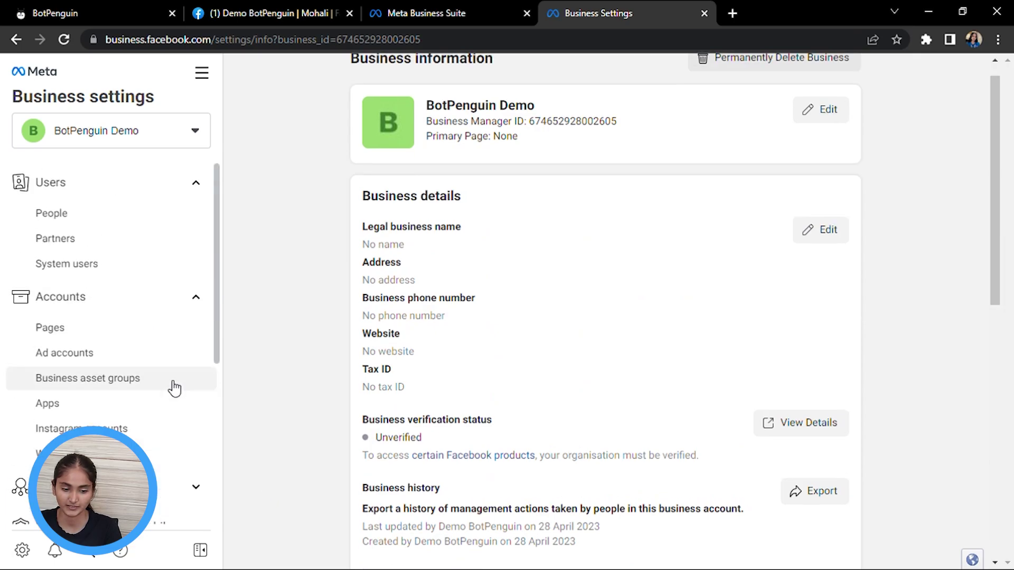
scroll(354, 413, "up", 1)
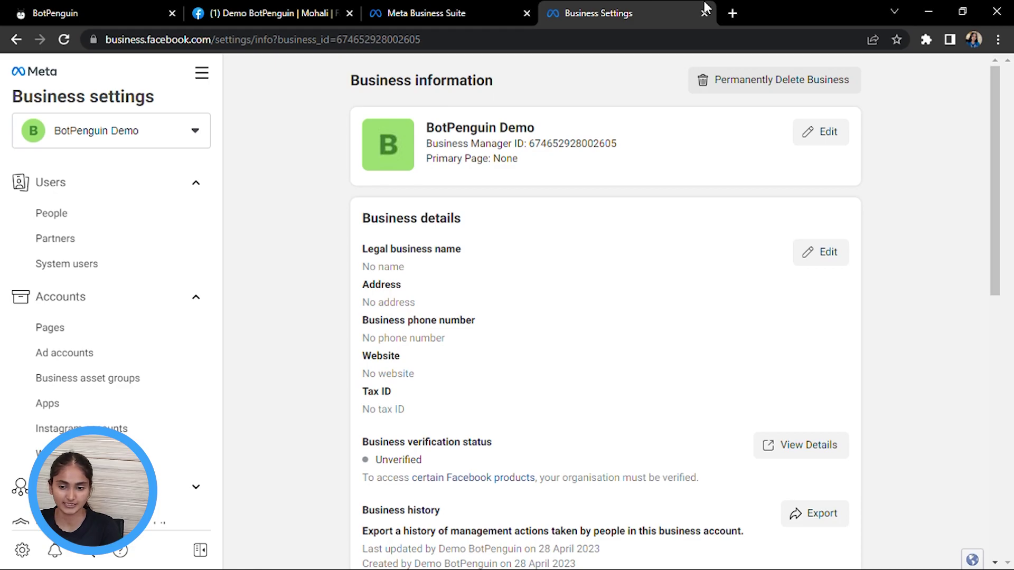
left_click(733, 13)
type("developer")
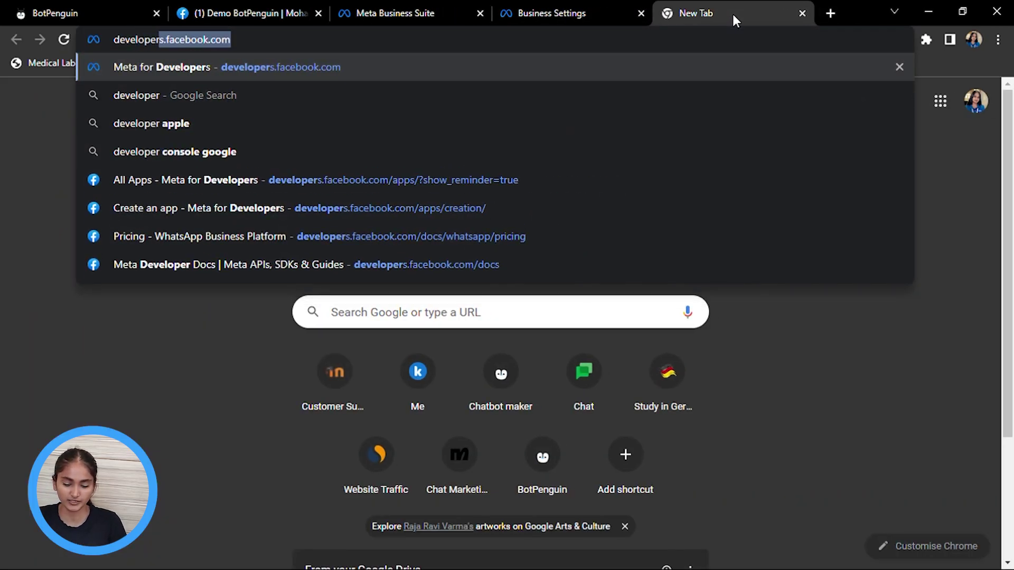
type("s.facebook.cm")
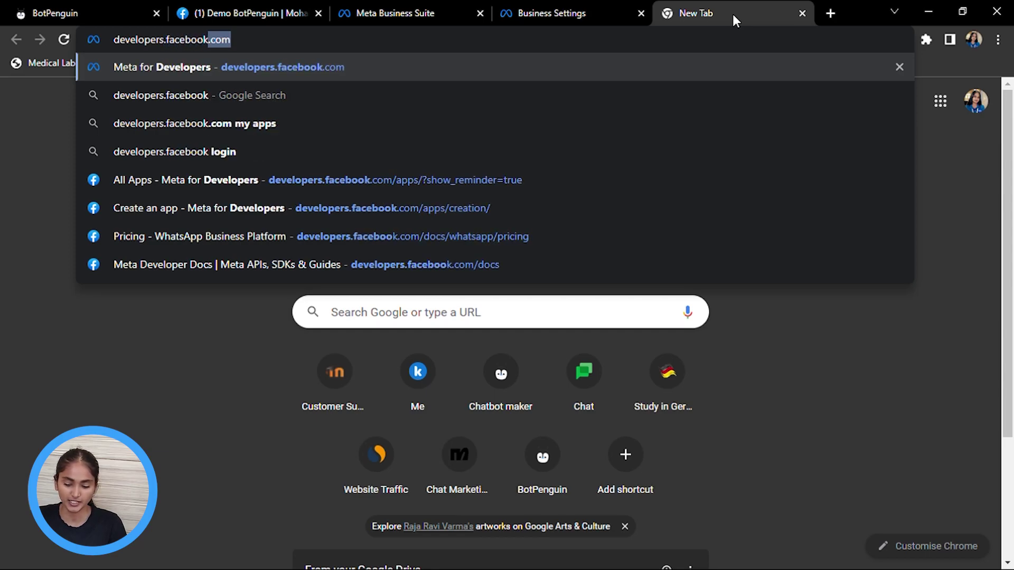
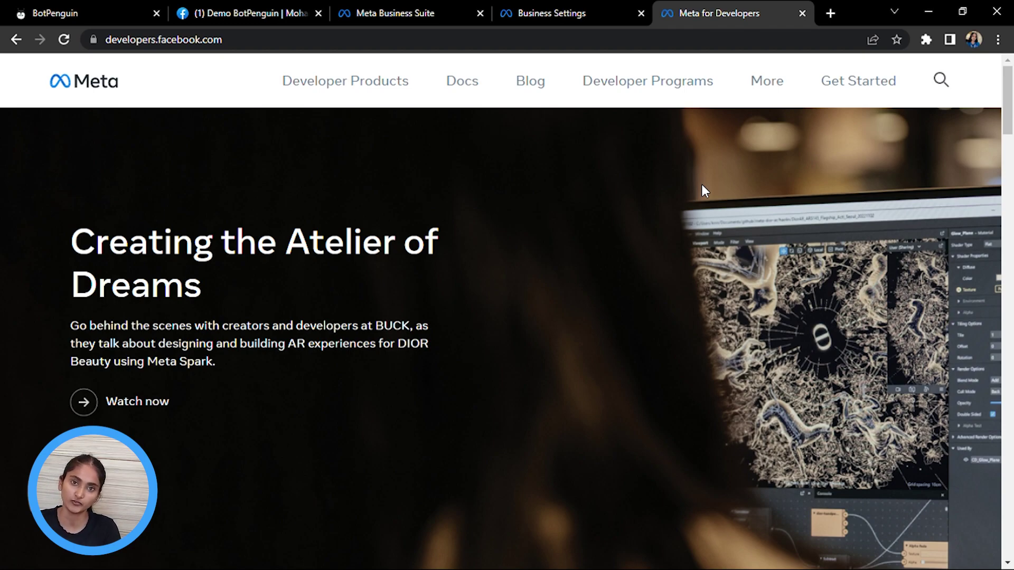
Step: Go back from the Meta for Developers page to the browser's New Tab page
key("alt+Left")
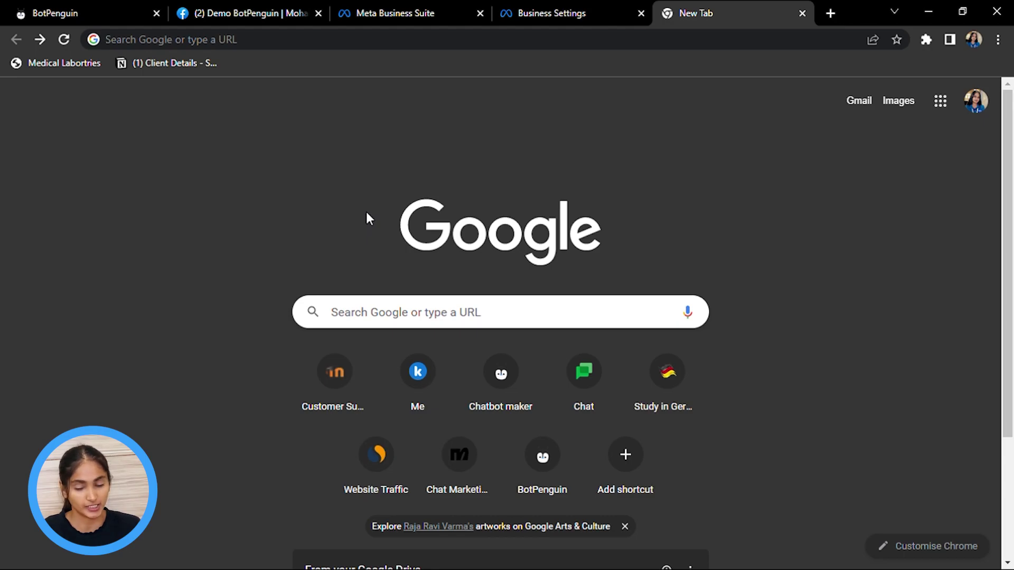
Step: Load developers.facebook.com and start creating a developer account
left_click(177, 47)
type("developers.facebook.com")
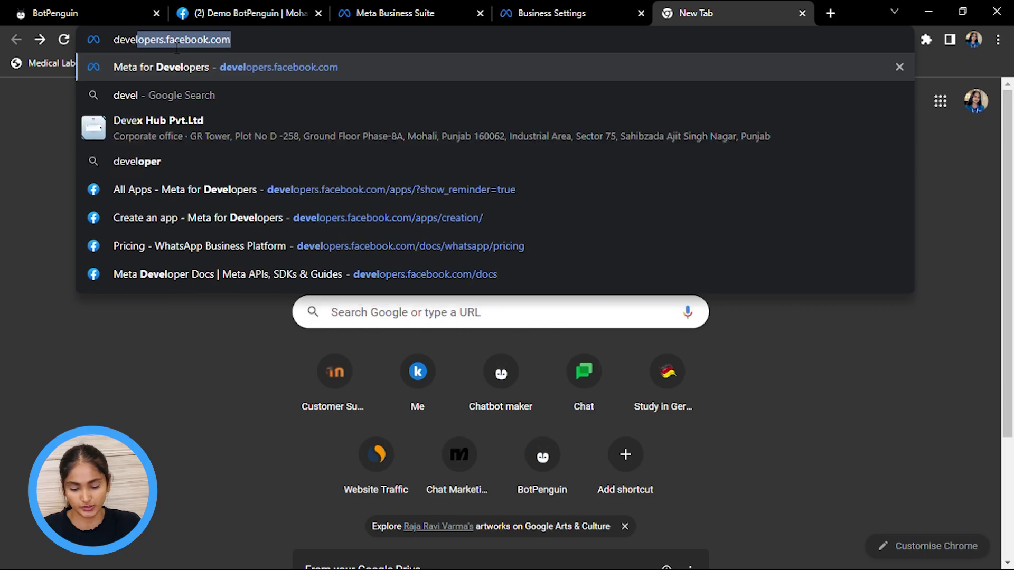
key("Return")
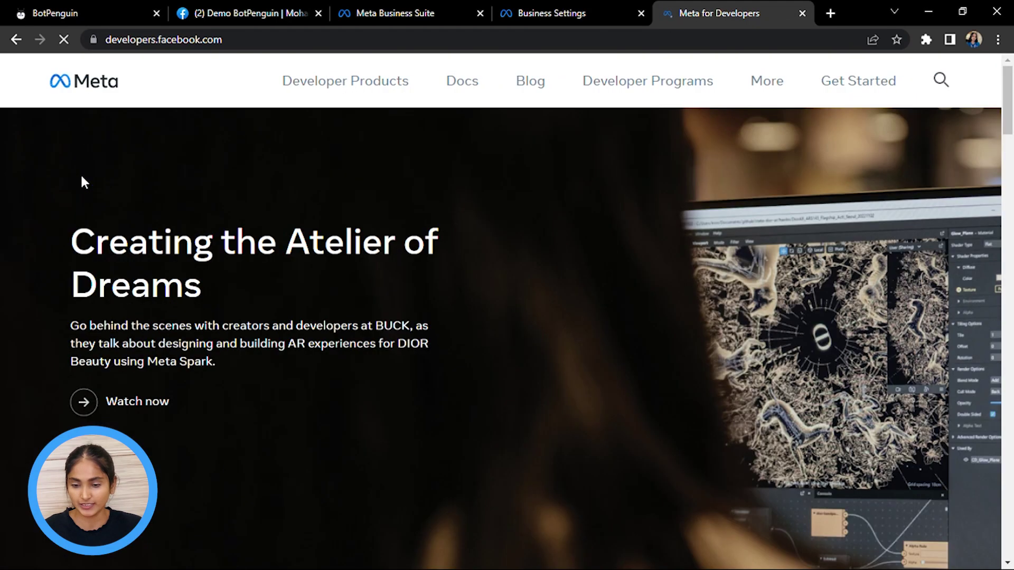
left_click(859, 88)
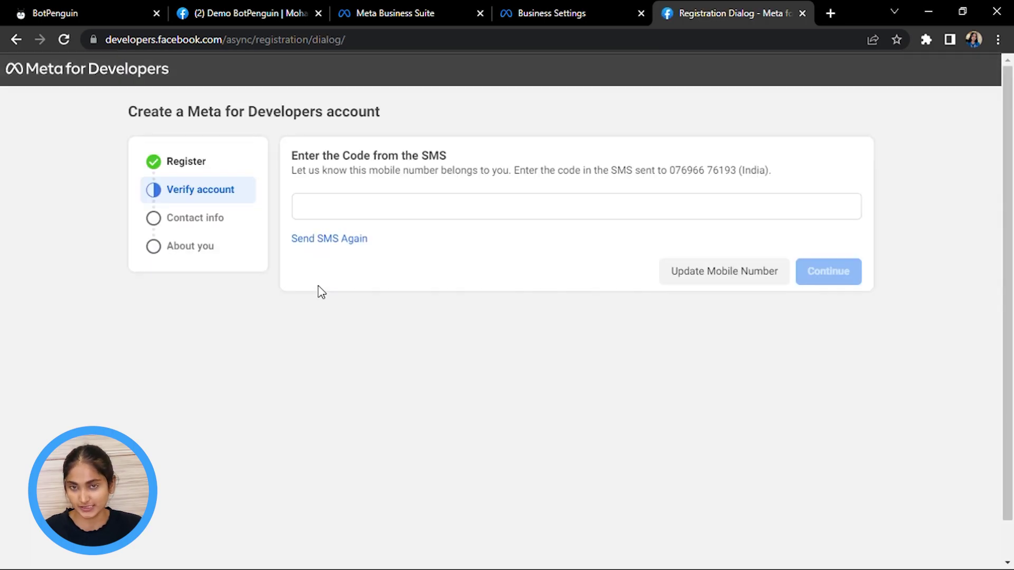
Step: Enter the SMS verification code to verify the mobile number
left_click(345, 211)
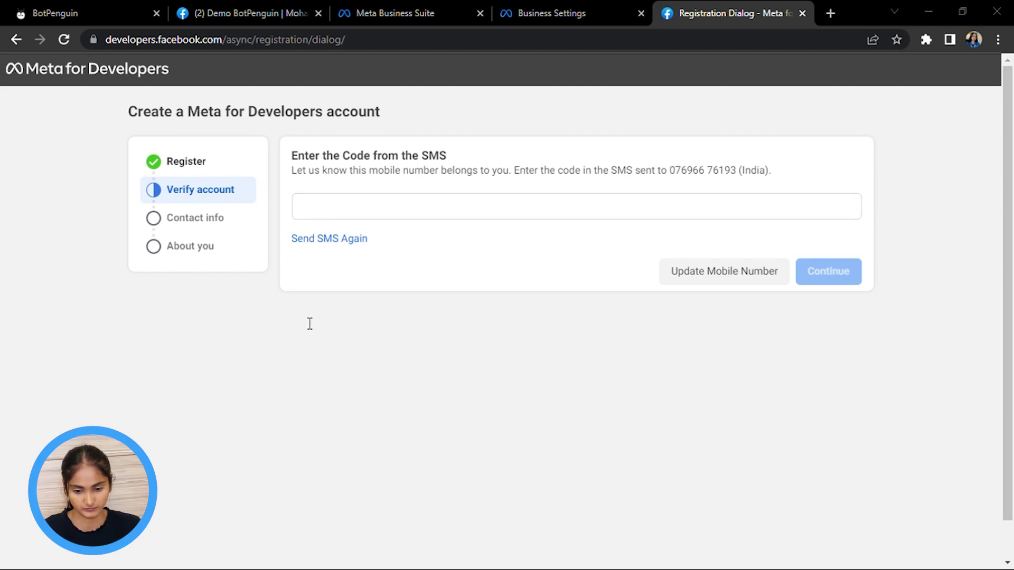
left_click(327, 220)
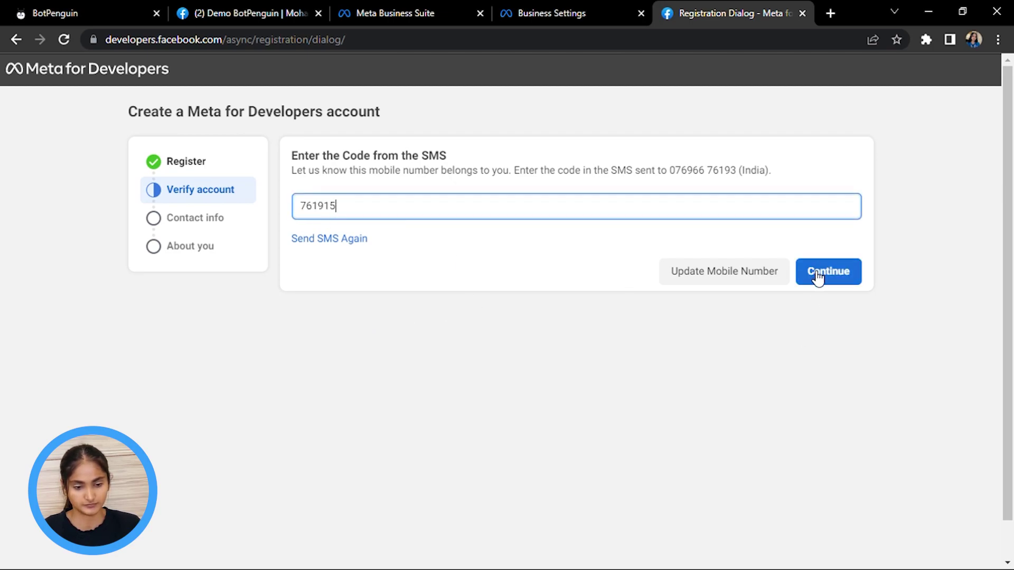
left_click(819, 278)
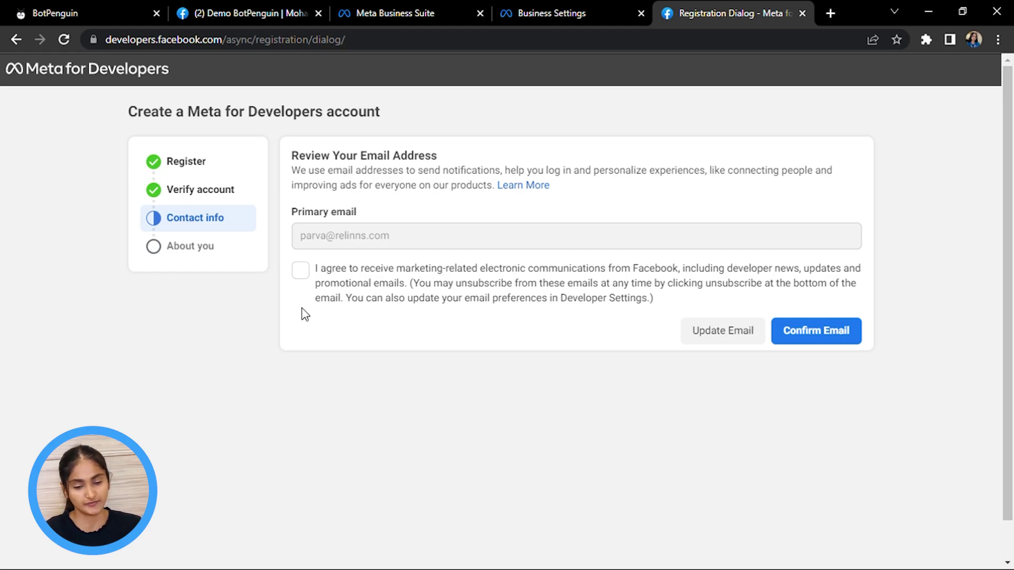
Step: Confirm the primary email, choose the Owner/founder role, and complete registration
left_click(818, 336)
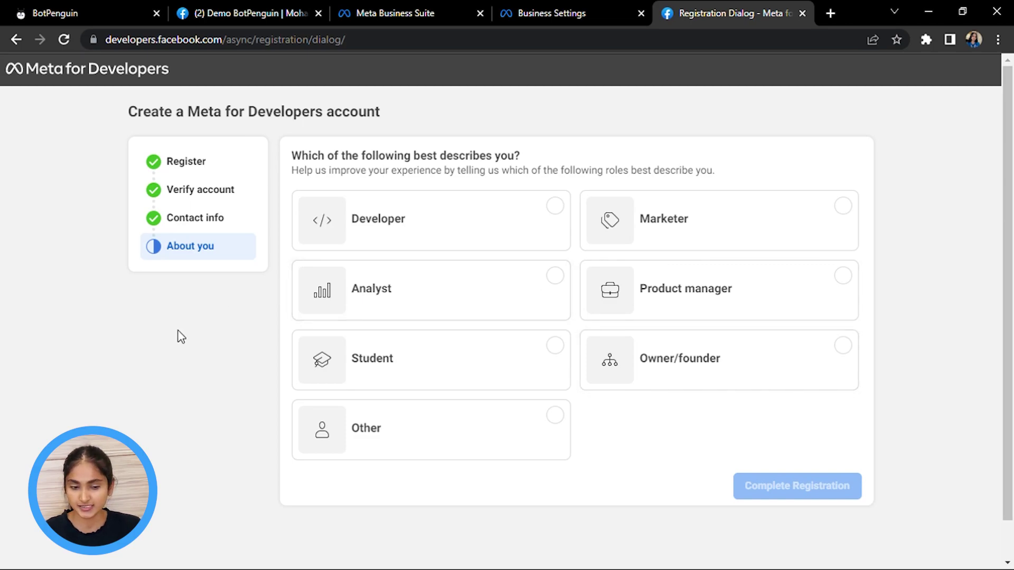
left_click(751, 380)
left_click(799, 496)
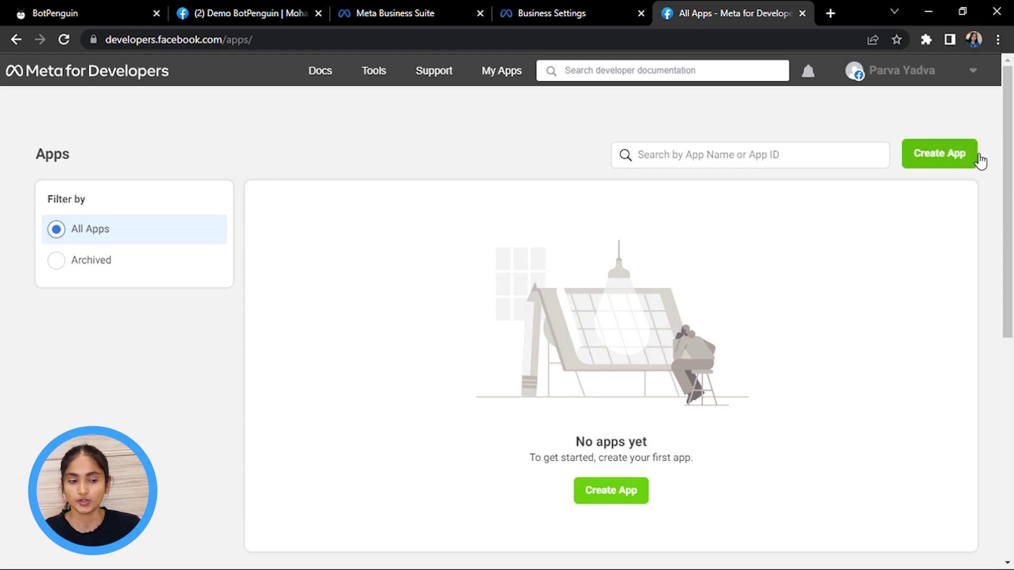
Step: Start a new app with the Other use case and the Business app type
left_click(962, 158)
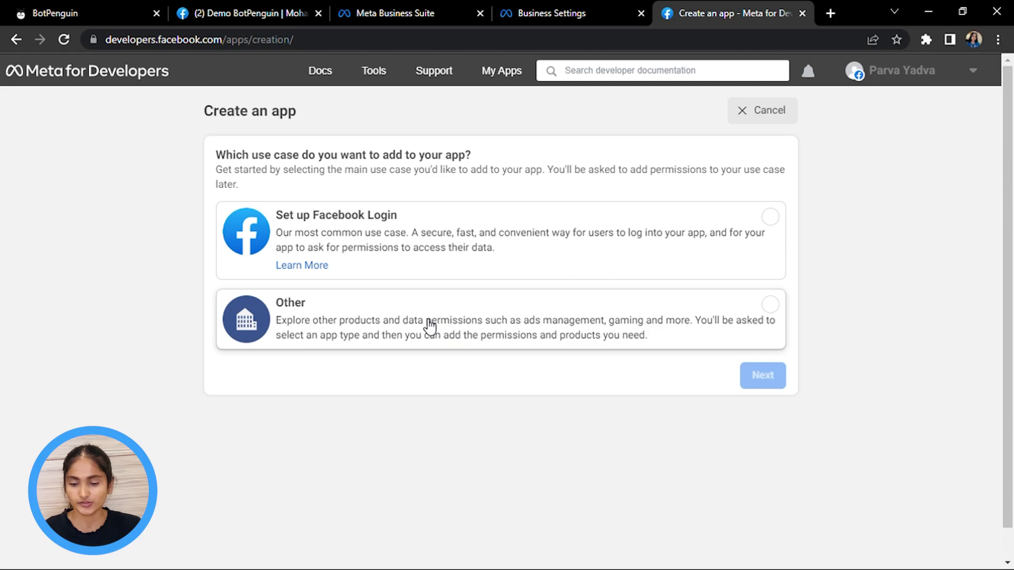
left_click(349, 335)
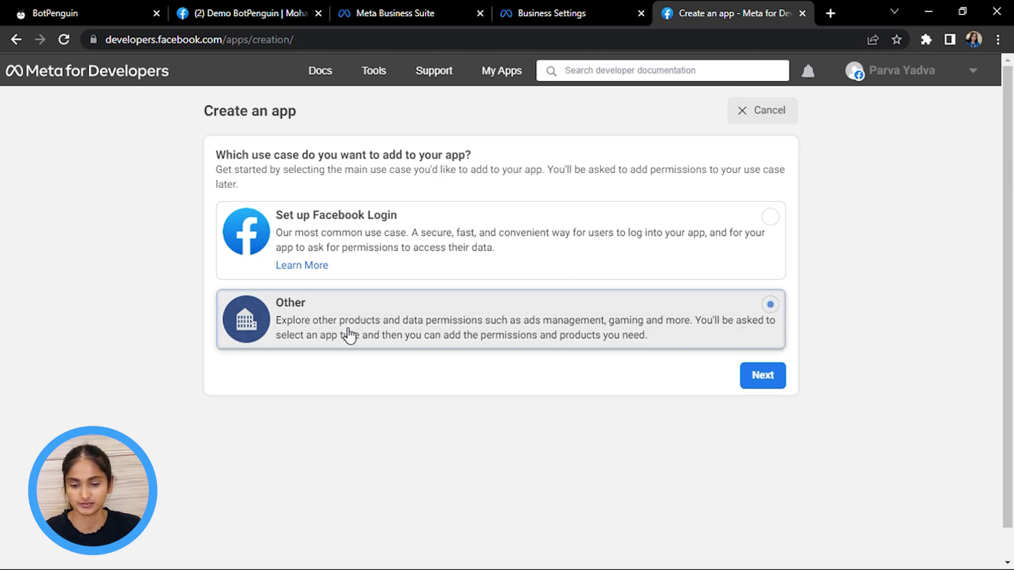
left_click(760, 376)
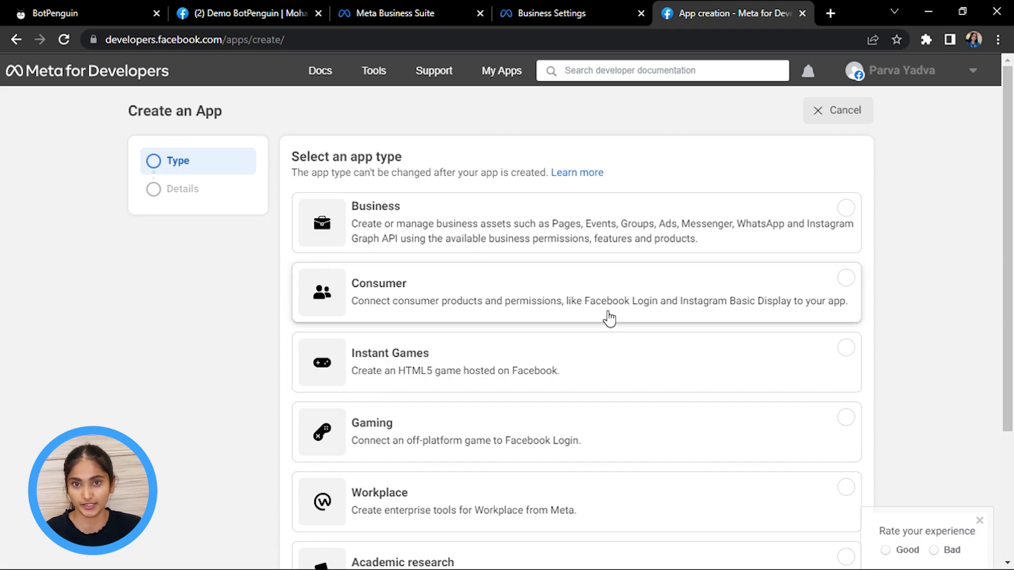
left_click(649, 210)
scroll(652, 264, "down", 3)
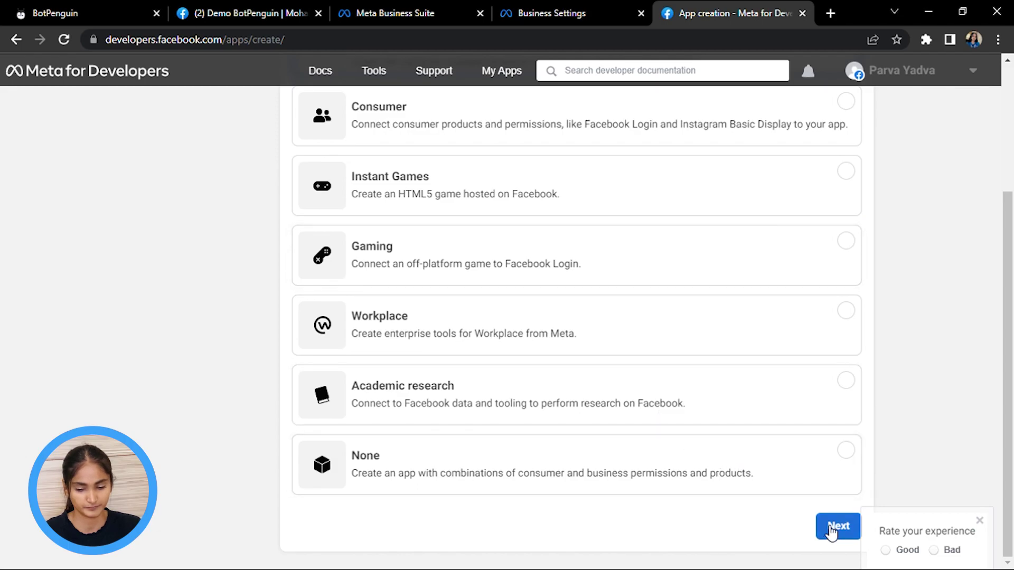
left_click(838, 526)
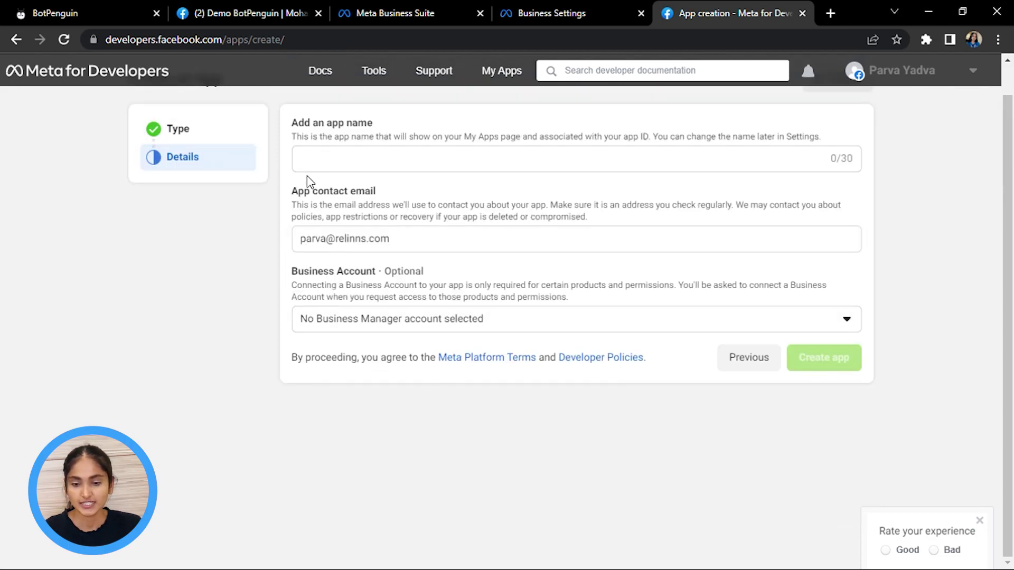
Step: Name the app 'BotPenguin Demo' and link the BotPenguin Demo business account
left_click(324, 166)
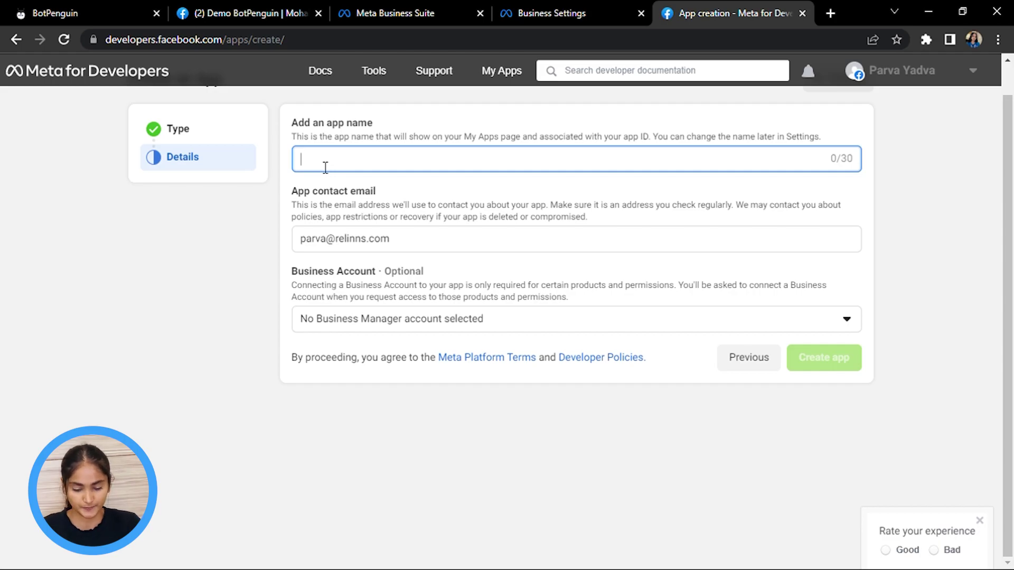
type("Bot")
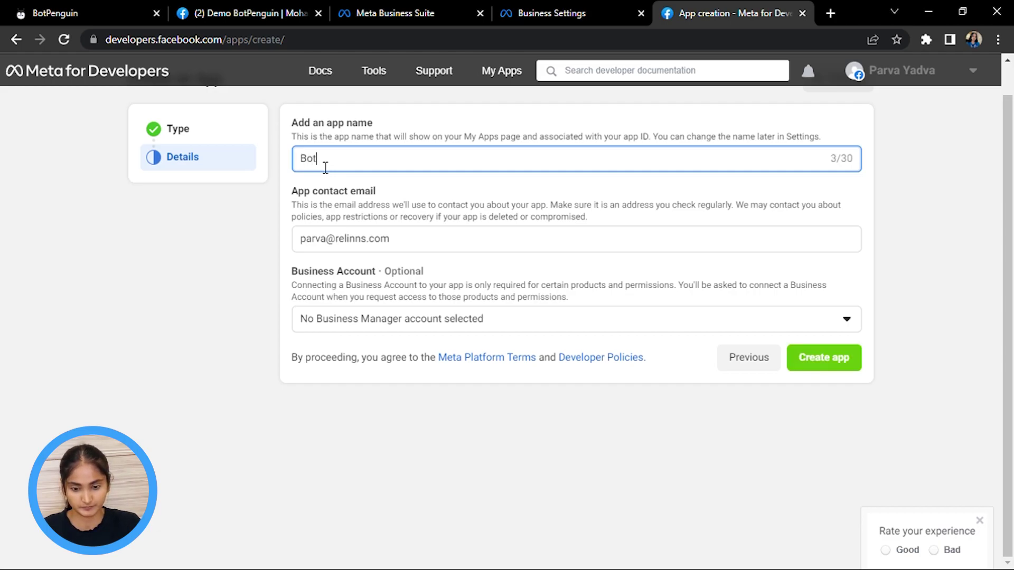
type("Penguin t")
key("BackSpace")
type("Demo")
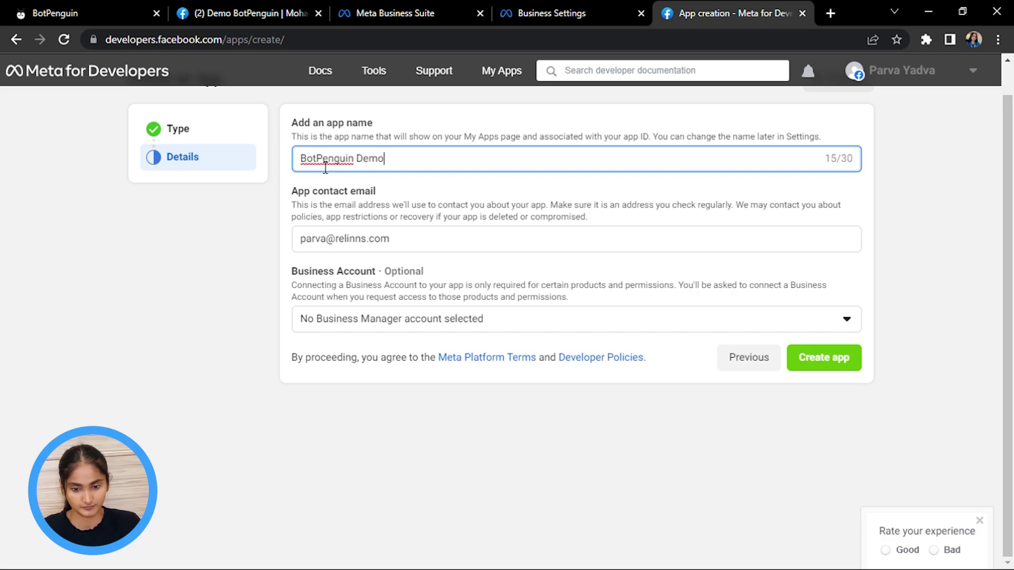
left_click(550, 330)
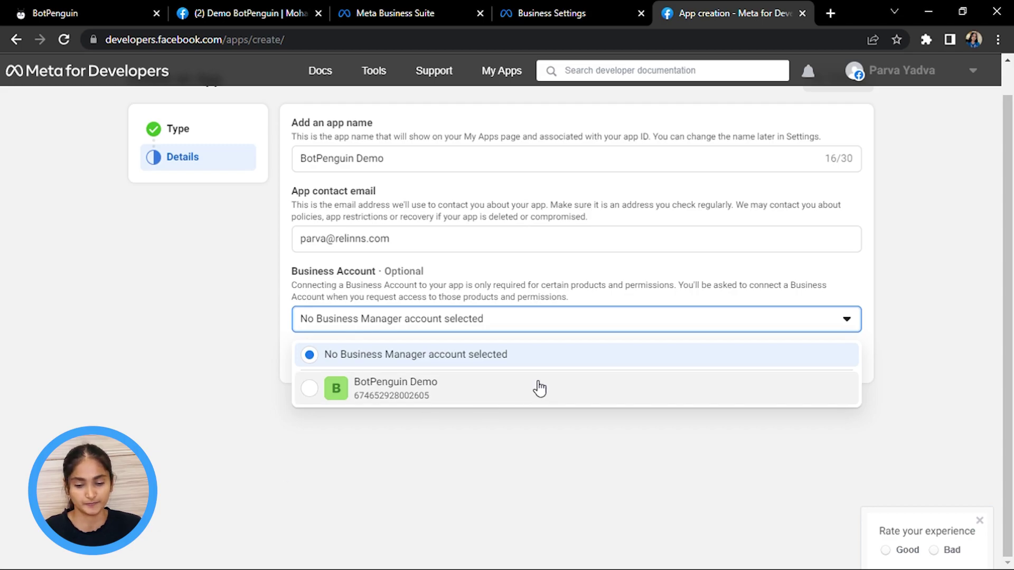
left_click(403, 400)
Step: Create the app, confirming with the account password
left_click(835, 370)
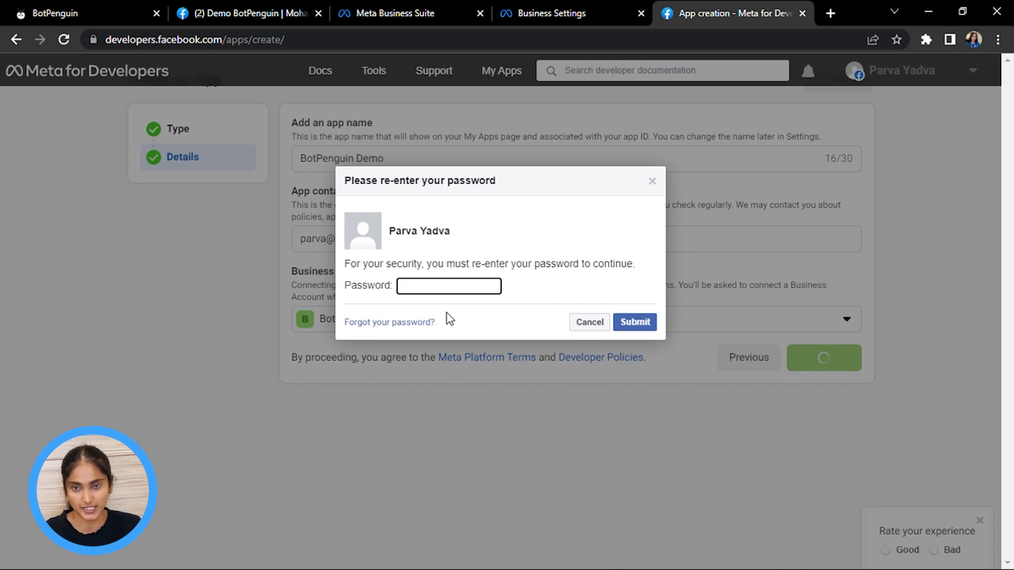
left_click(413, 291)
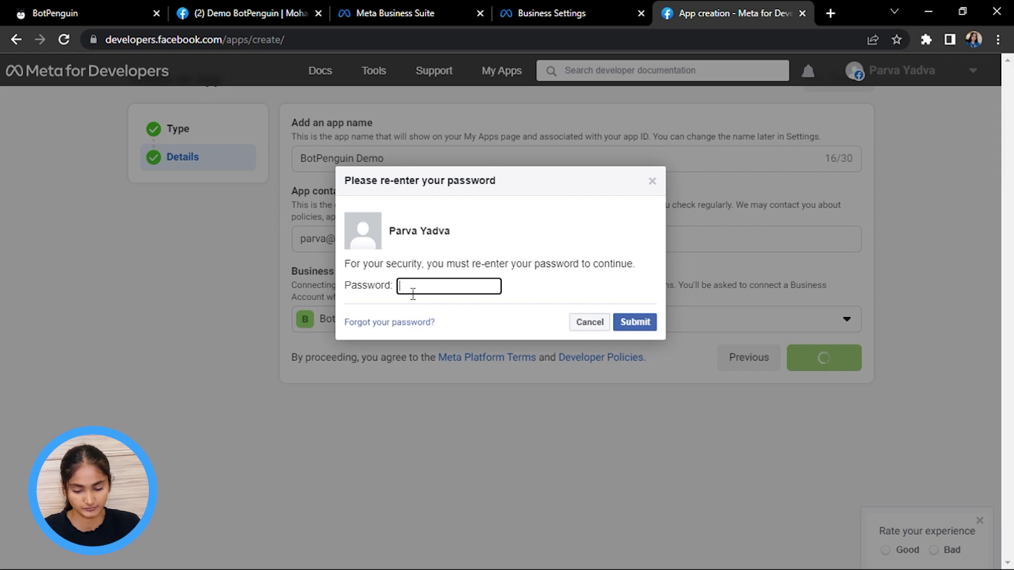
type("•••••••••")
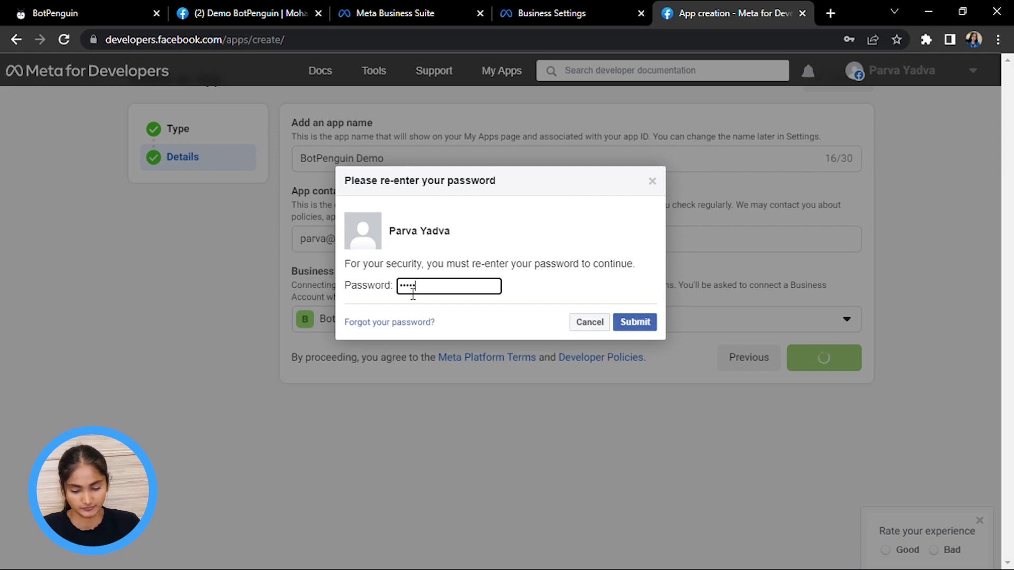
type("••")
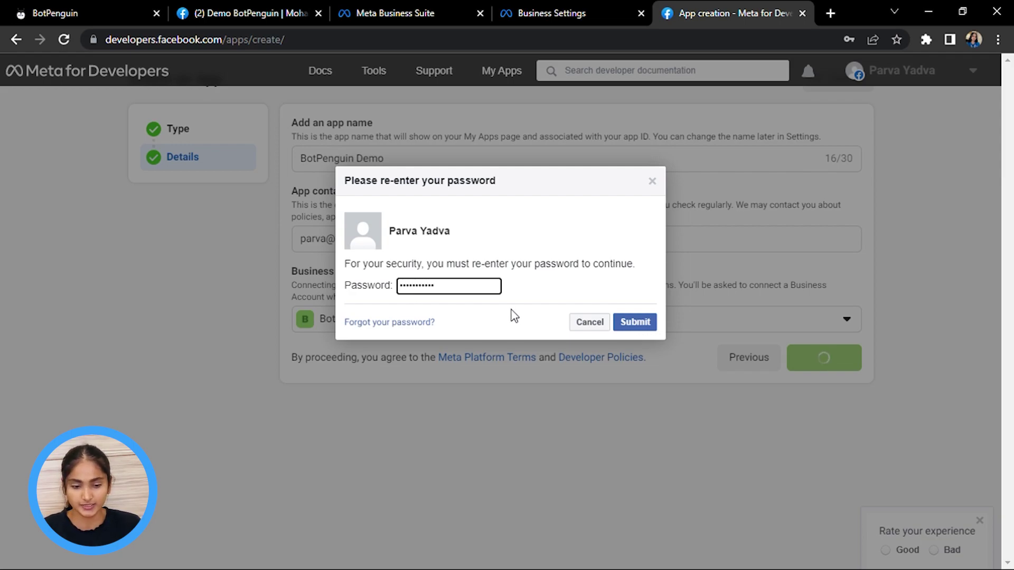
left_click(639, 324)
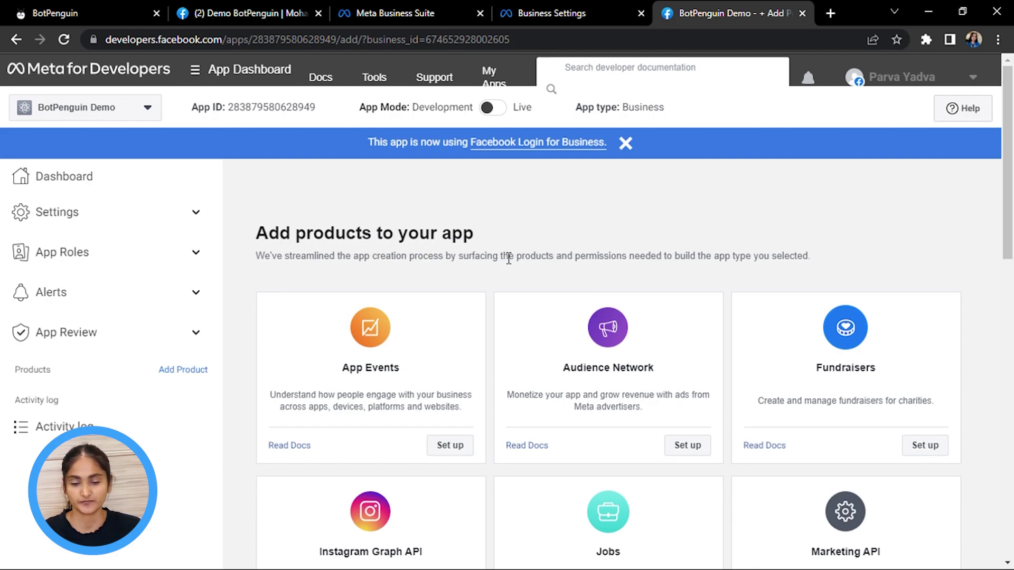
Step: Set up WhatsApp in the app using the BotPenguin Demo business account
scroll(509, 258, "down", 15)
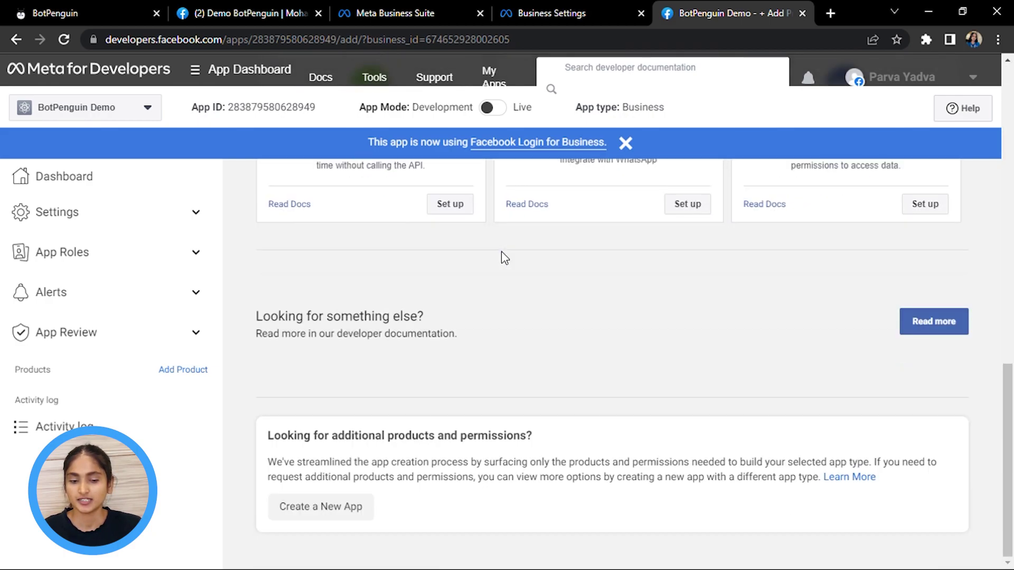
scroll(504, 259, "up", 3)
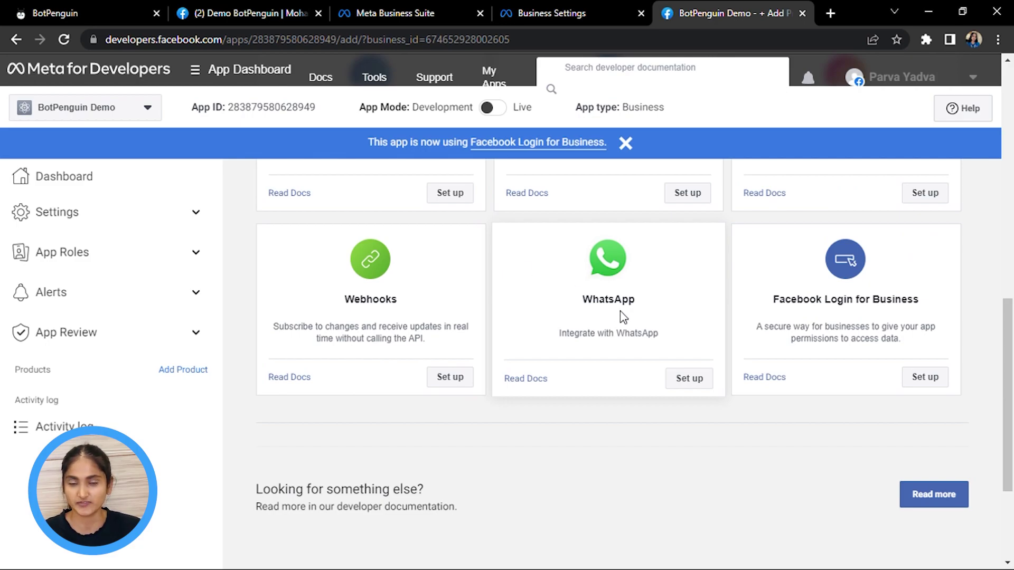
left_click(690, 379)
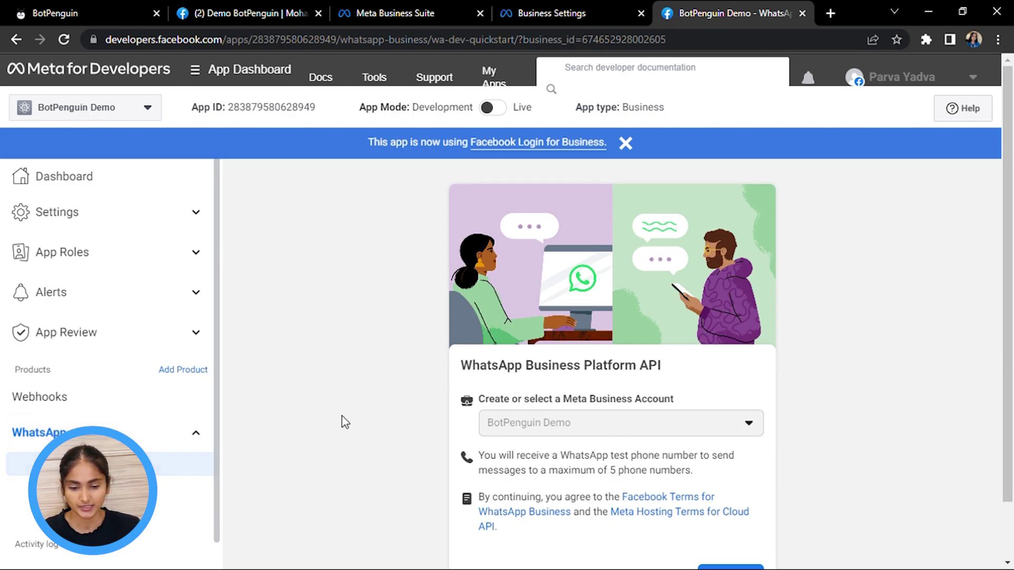
scroll(322, 422, "down", 1)
left_click(729, 514)
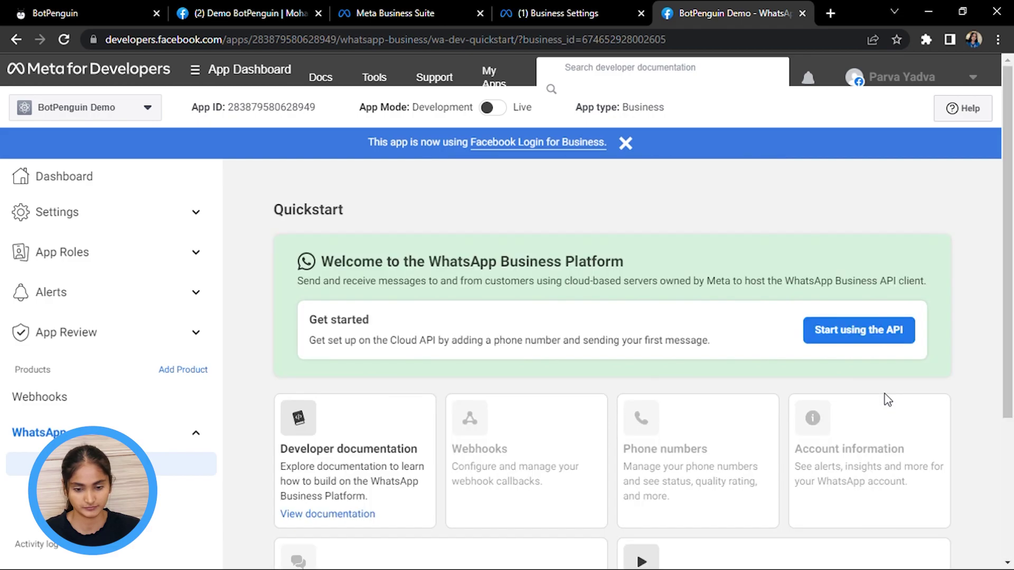
Step: Open the WhatsApp API getting-started console and begin adding a phone number
left_click(834, 330)
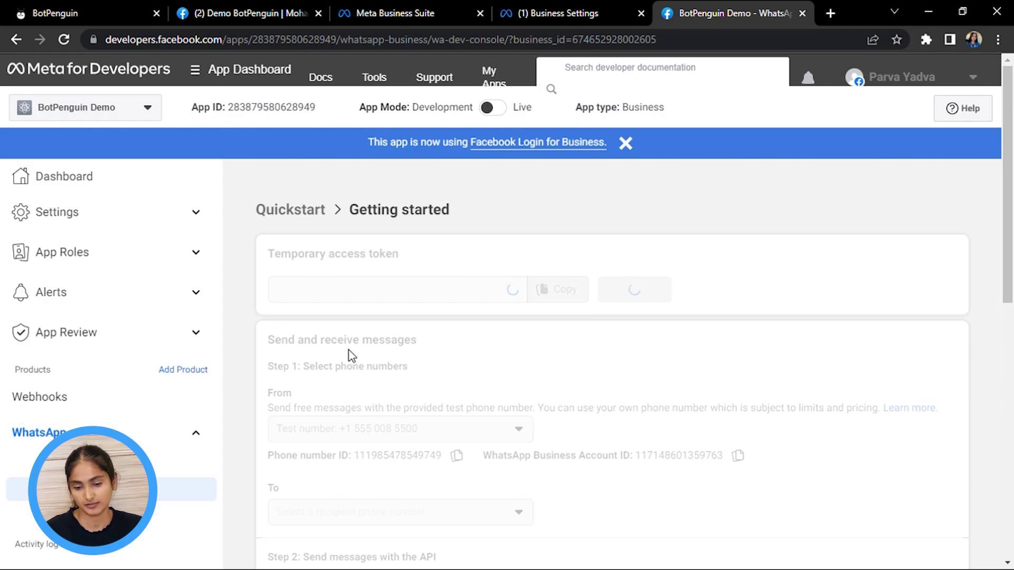
scroll(353, 356, "down", 3)
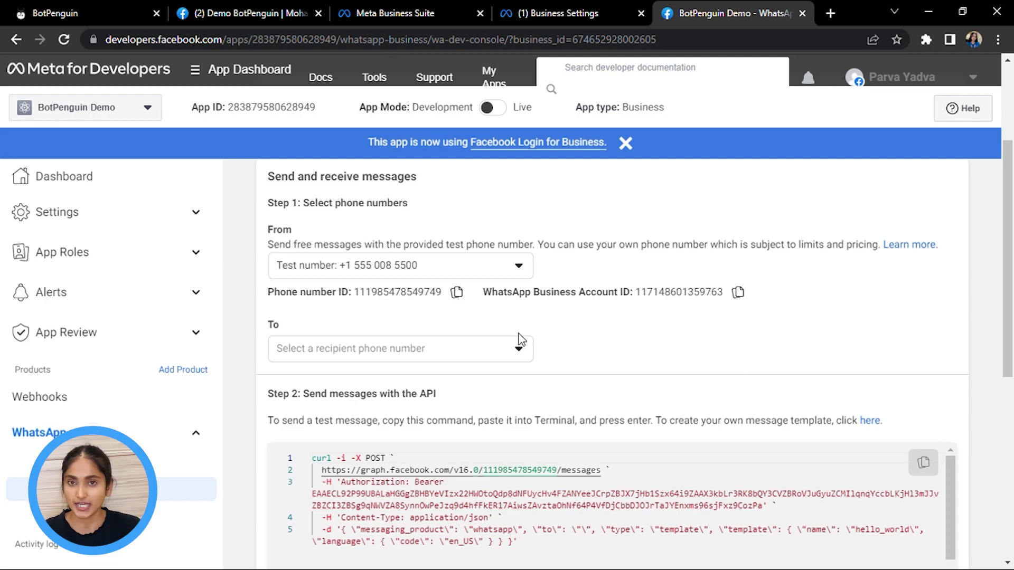
scroll(520, 338, "down", 7)
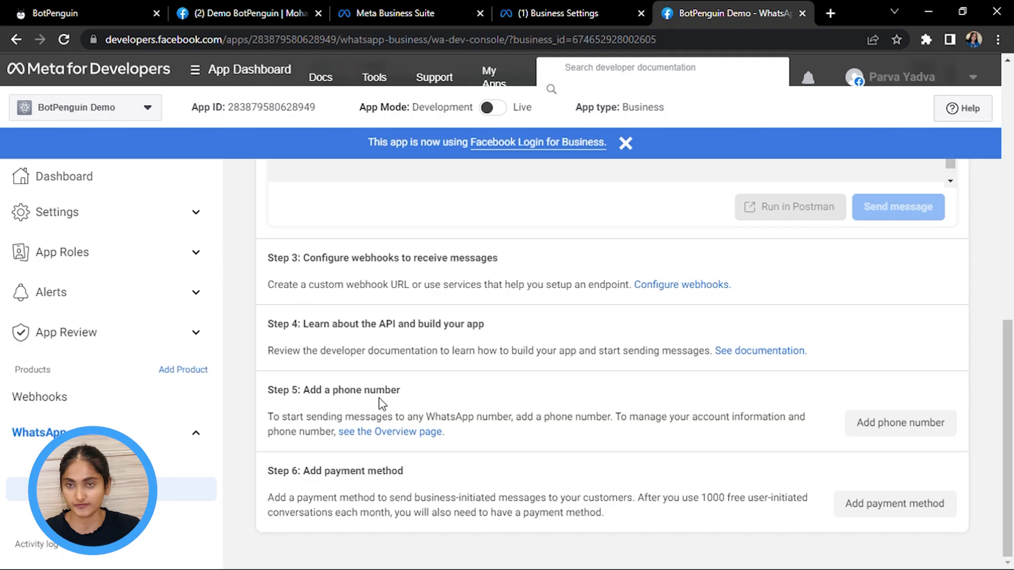
left_click(908, 429)
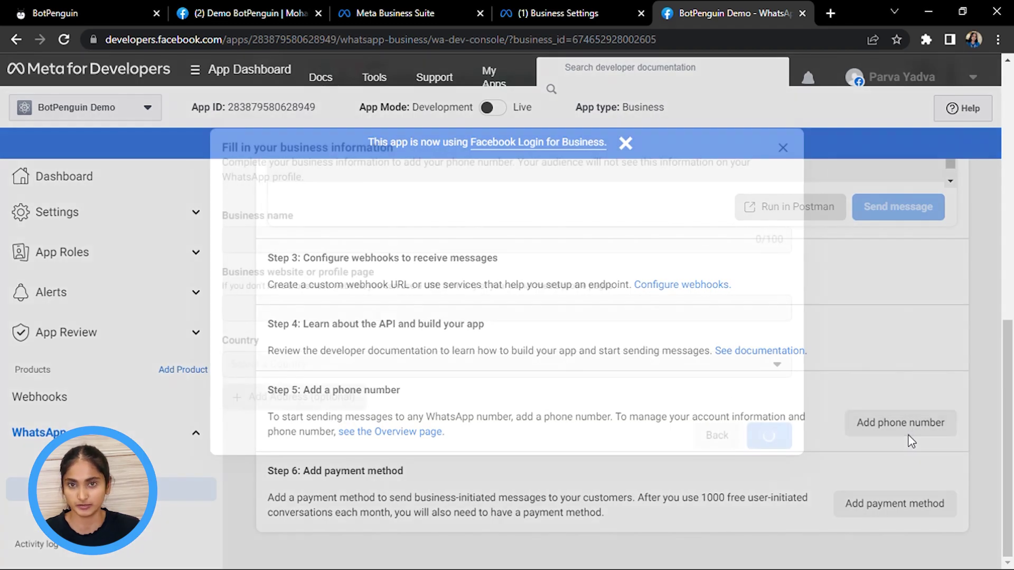
Step: Enter 'BotPenguin Demo' as the business name
left_click(248, 251)
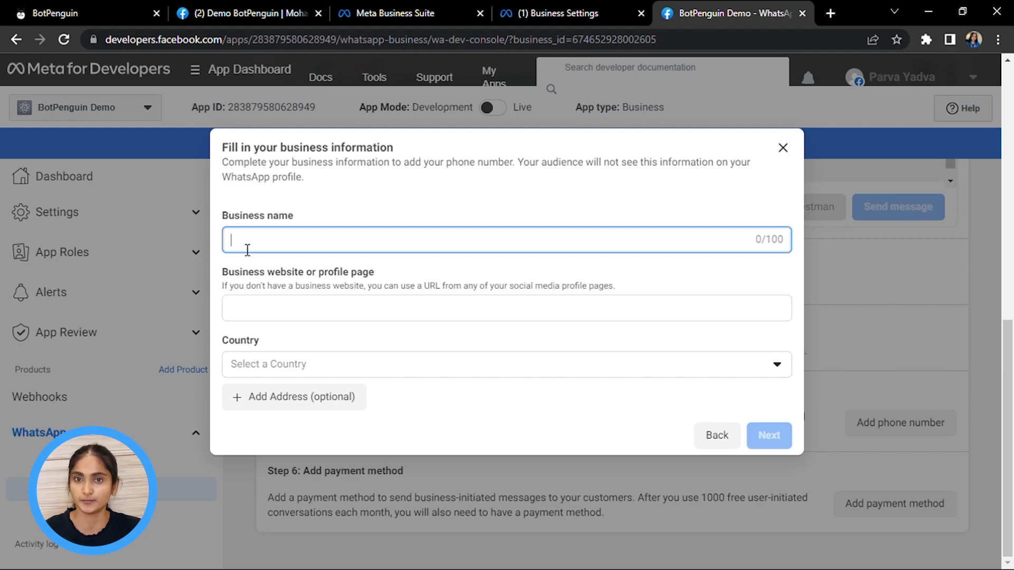
type("BotPnegui")
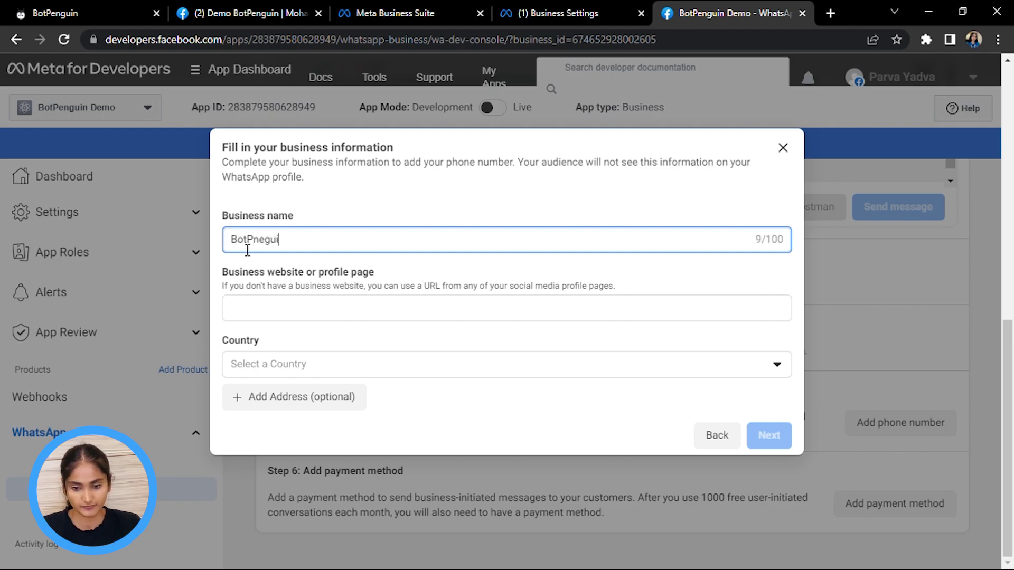
type("n De")
key("BackSpace")
key("BackSpace")
key("BackSpace")
key("BackSpace")
key("BackSpace")
key("BackSpace")
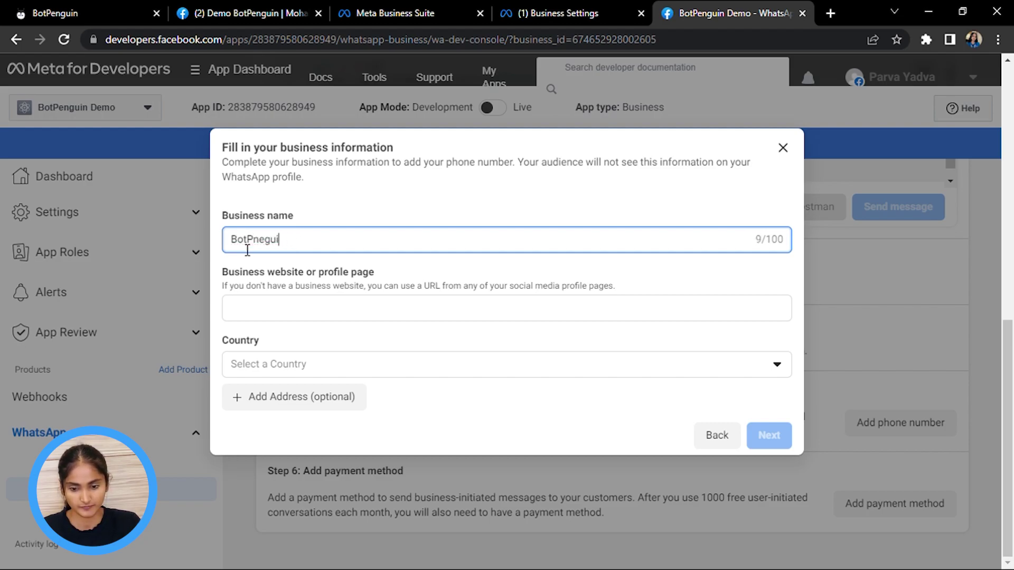
key("BackSpace")
key("BackSpace")
key("BackSpace")
type("en")
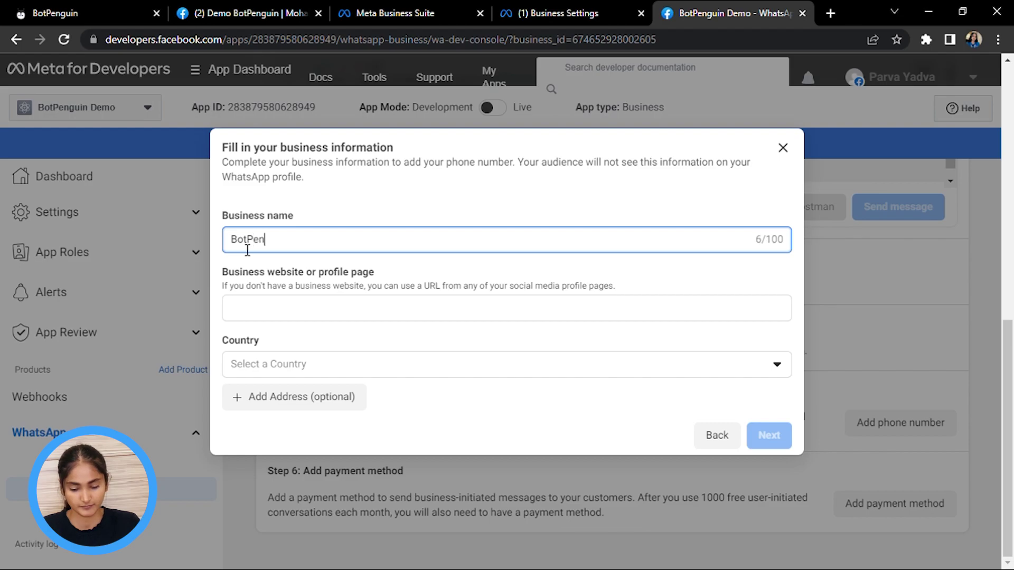
type("guin DeMO")
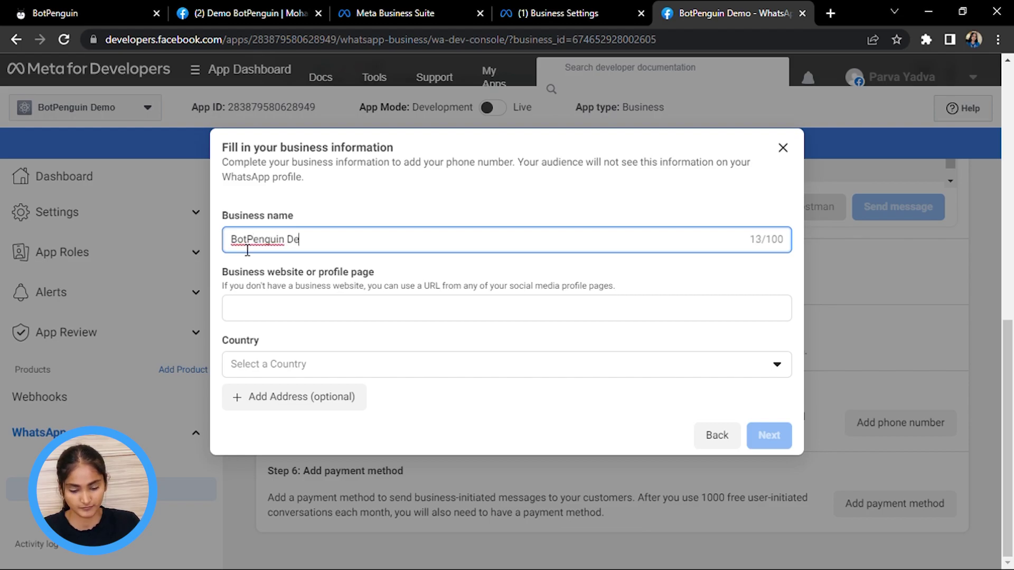
key("BackSpace")
key("BackSpace")
key("BackSpace")
type("me")
key("BackSpace")
key("BackSpace")
type("emo")
Step: Paste a profile URL as the business website and search for India as the country
left_click(278, 310)
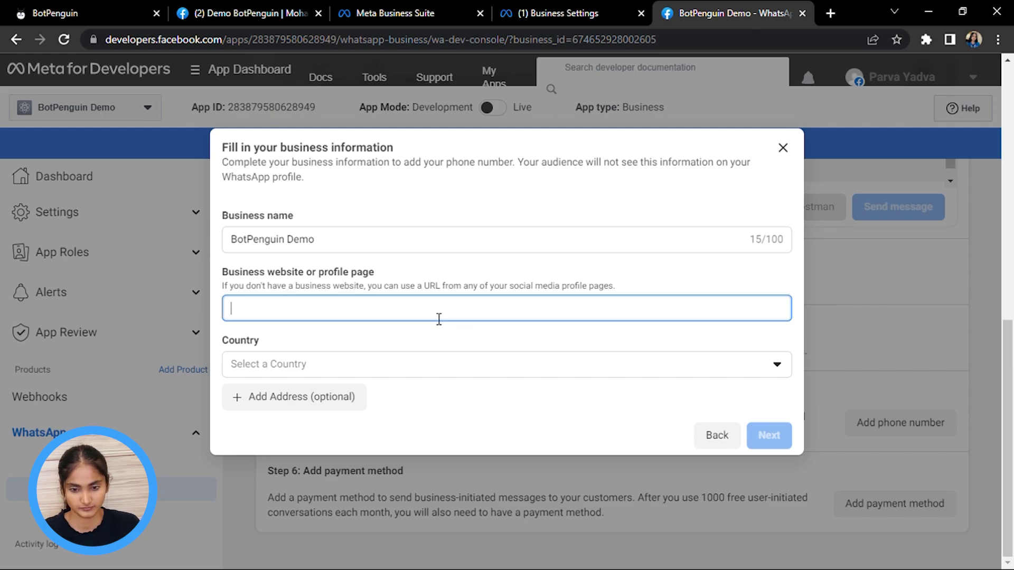
left_click(474, 279)
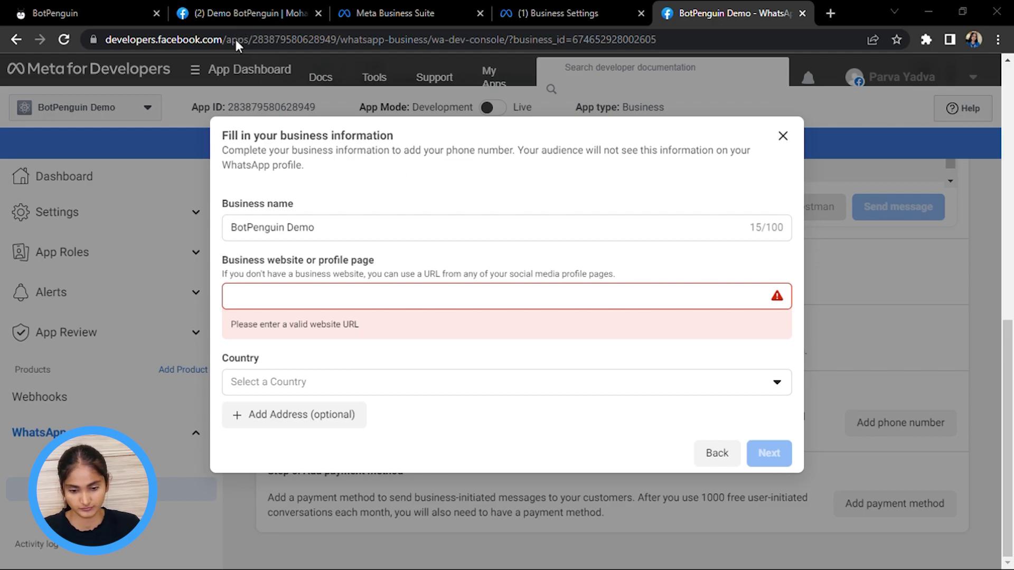
left_click(296, 296)
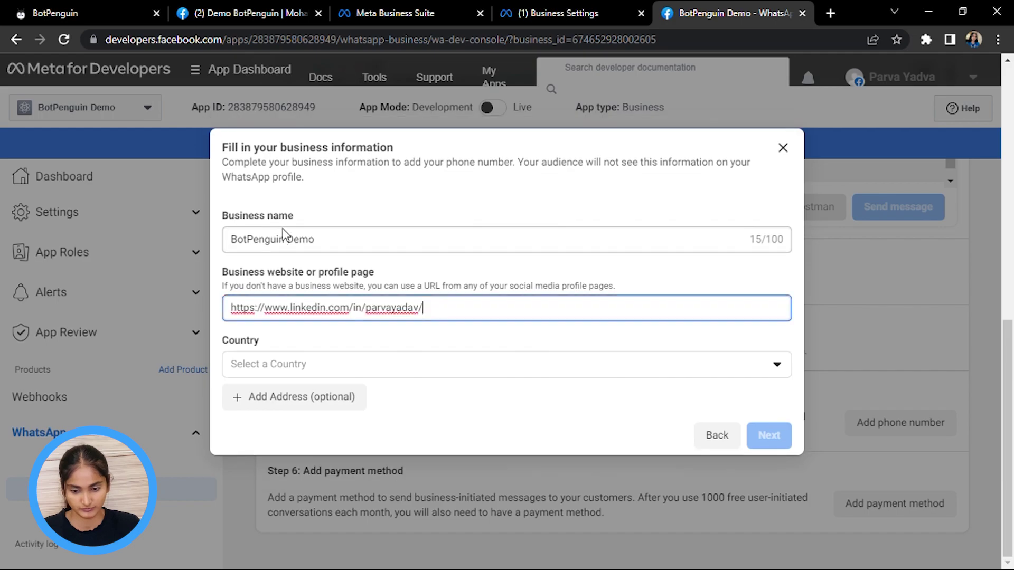
left_click(270, 373)
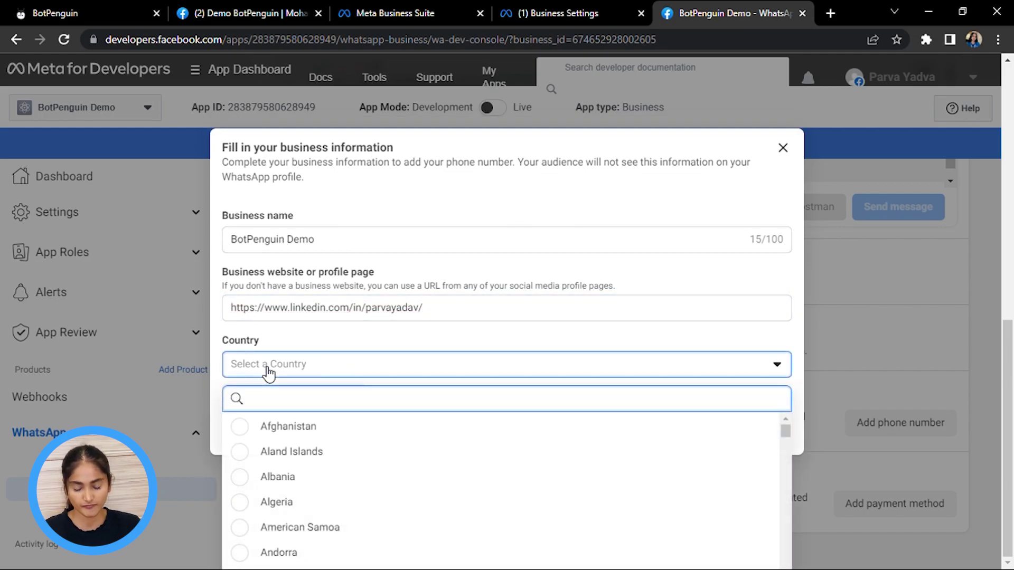
type("I")
key("BackSpace")
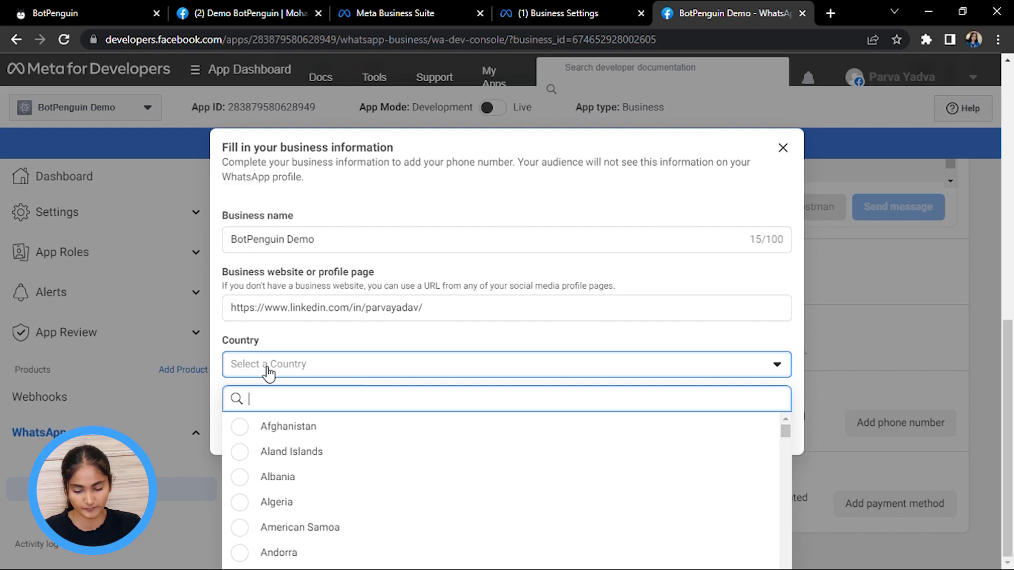
type("Ind")
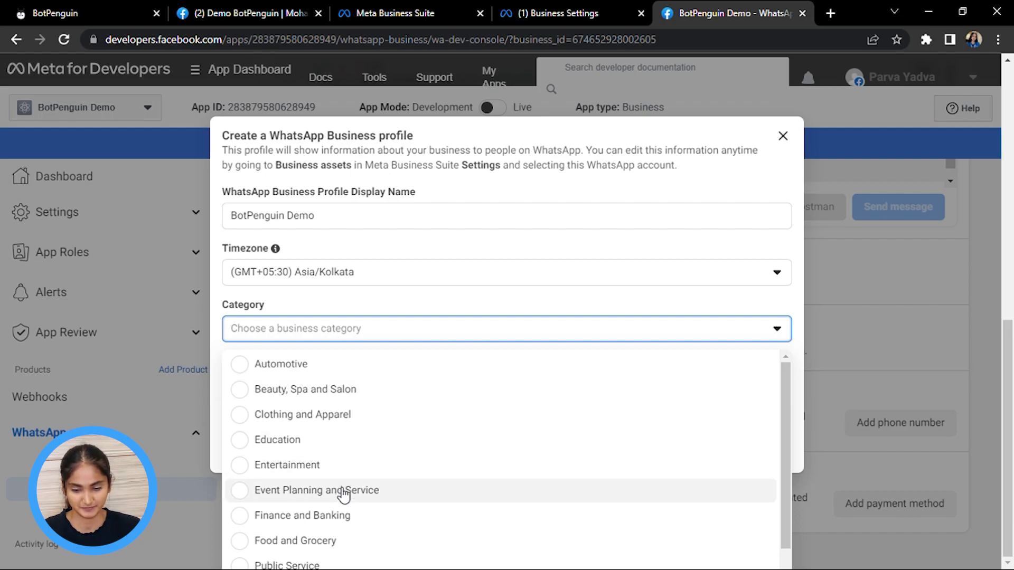
Step: Set the business category to Professional Services and submit the WhatsApp Business profile
scroll(343, 492, "down", 3)
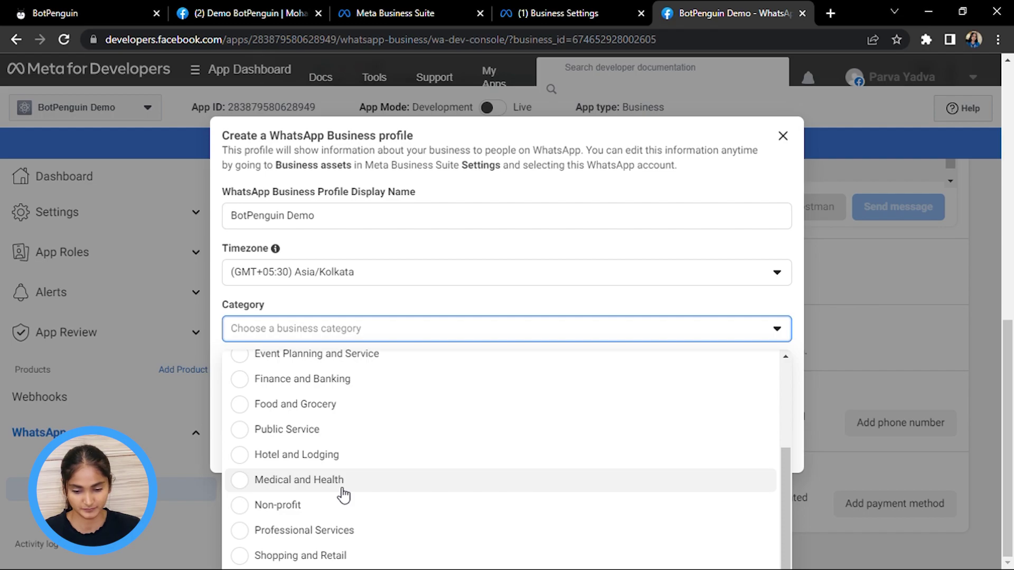
left_click(299, 531)
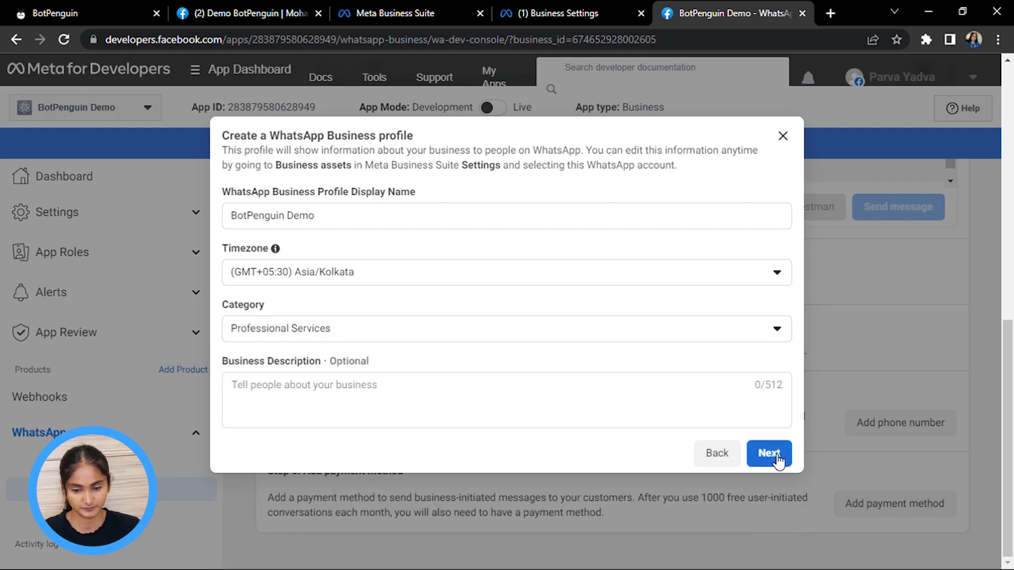
left_click(776, 458)
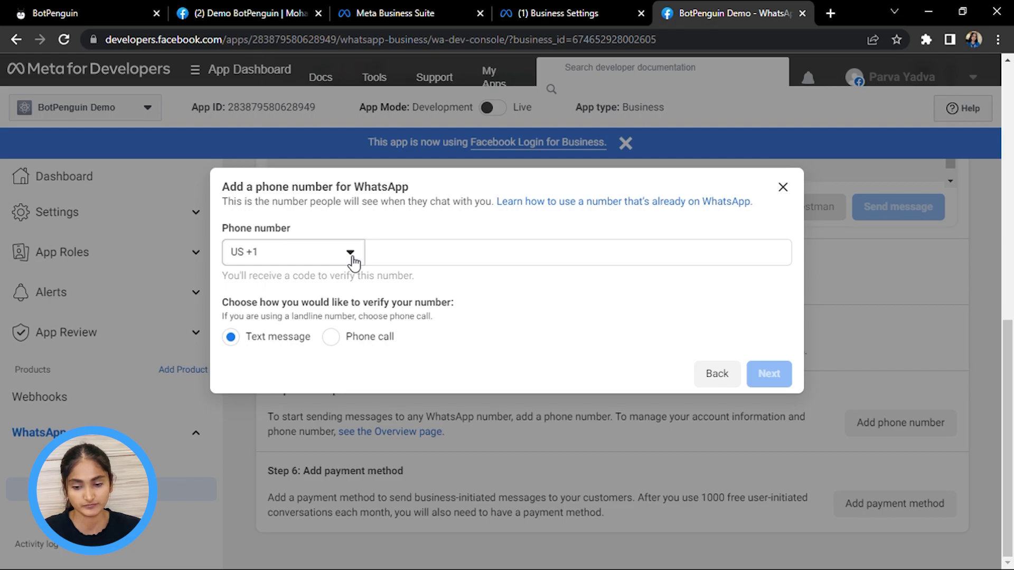
Step: Choose the IN +91 country code, enter the phone number, and submit it for verification
left_click(352, 259)
type("91")
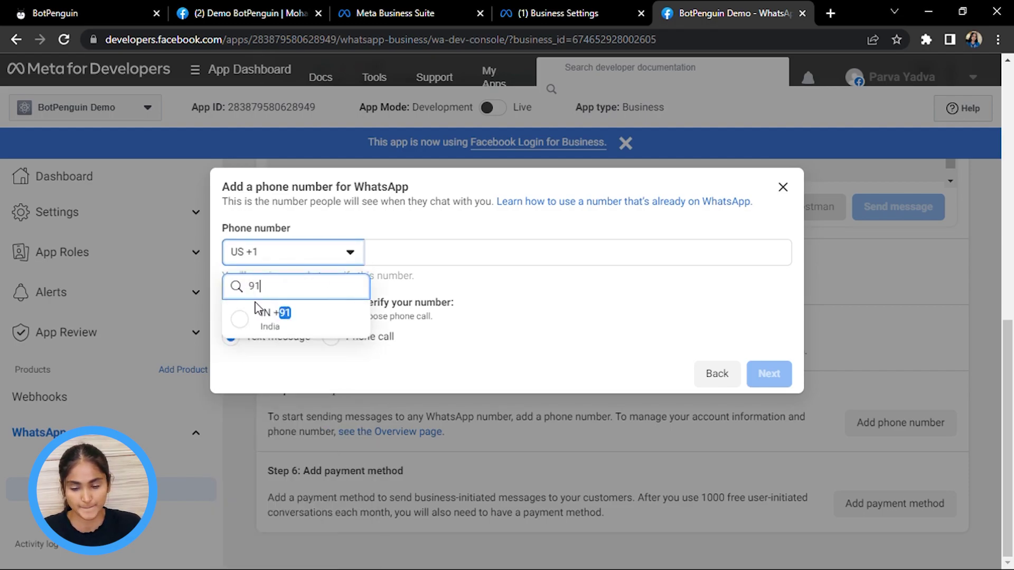
left_click(264, 314)
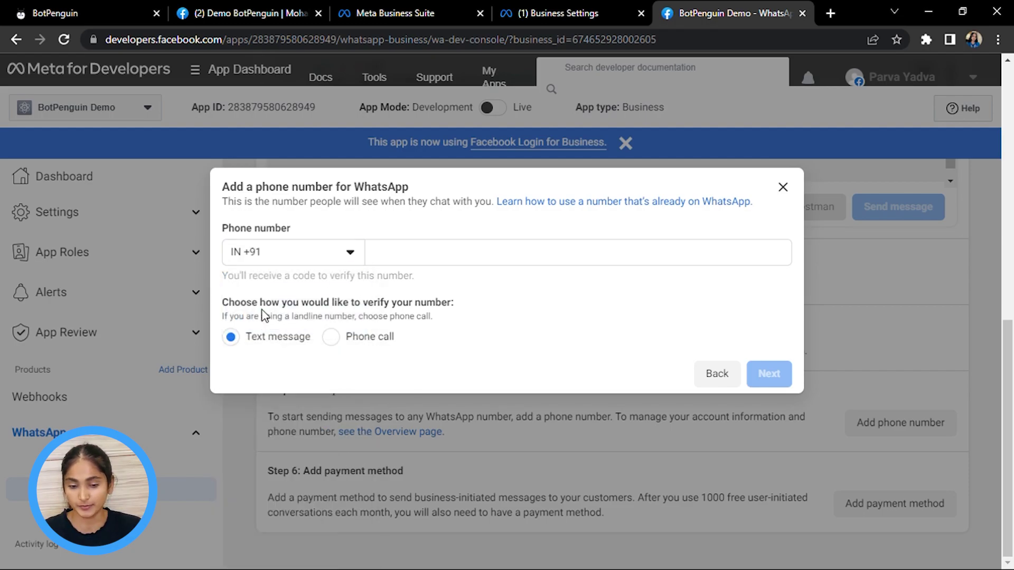
left_click(386, 264)
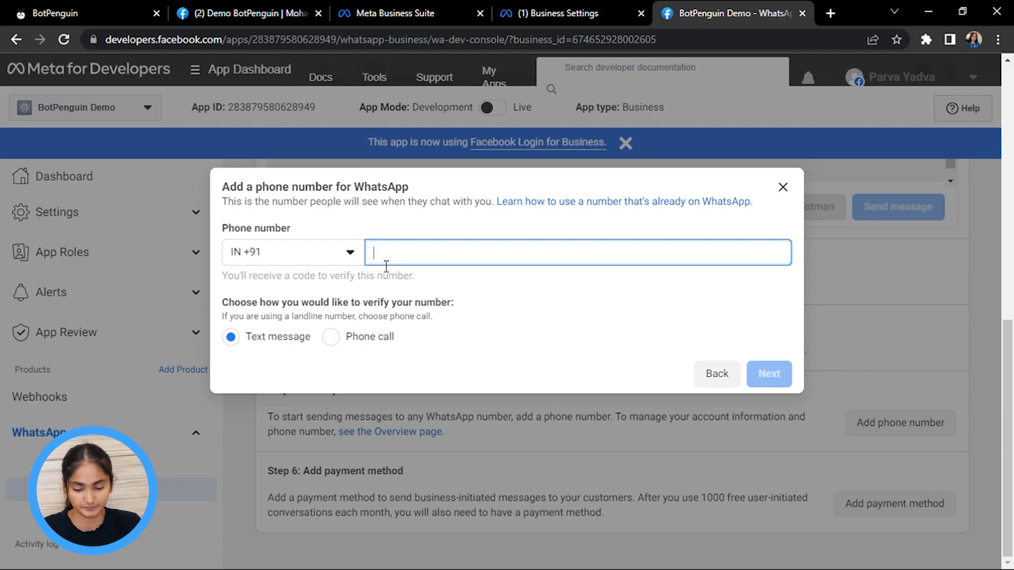
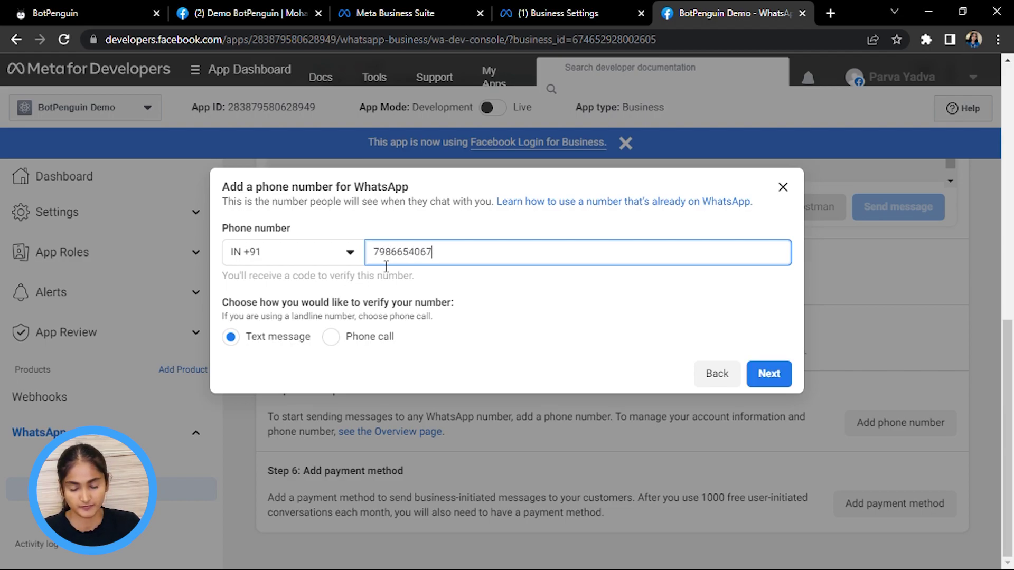
left_click(774, 375)
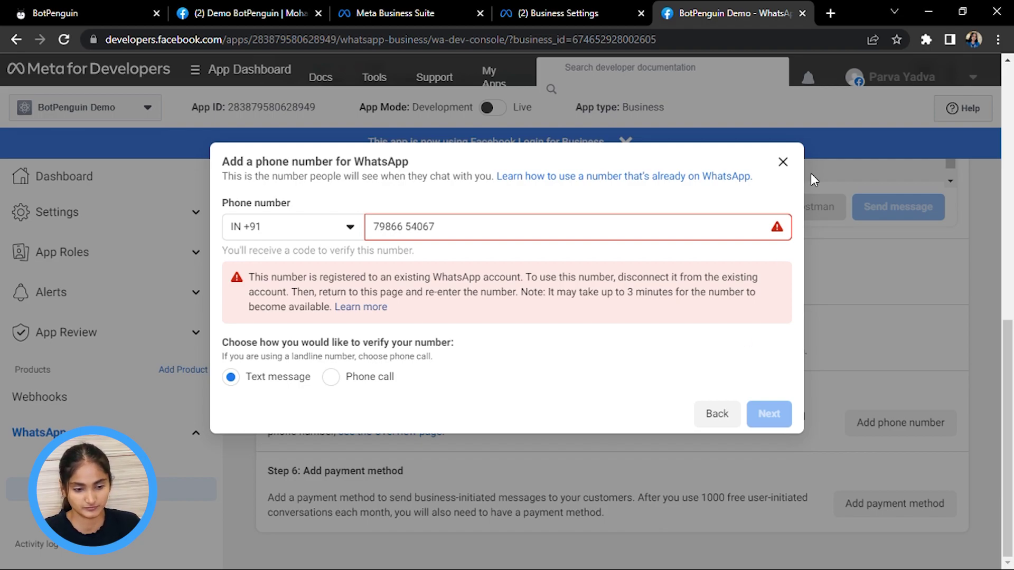
Step: Close the Add a phone number dialog and review the test number and its phone number ID
left_click(783, 162)
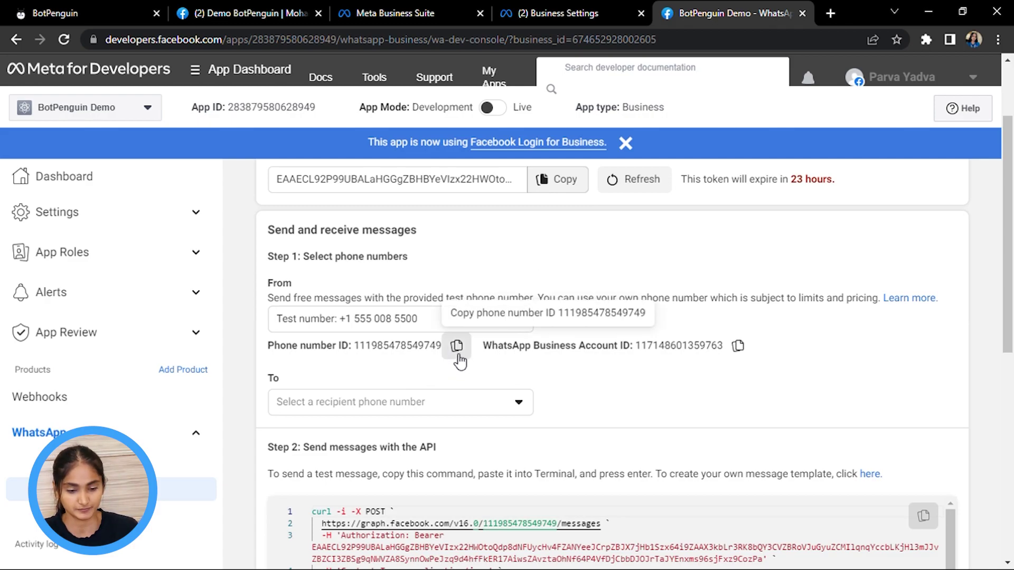
scroll(716, 379, "down", 3)
scroll(718, 382, "up", 3)
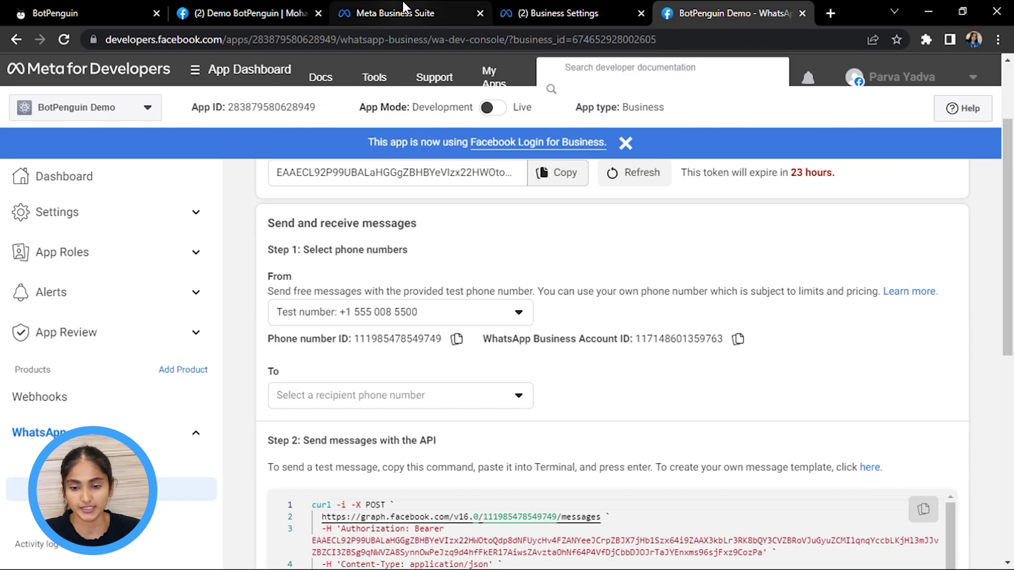
Step: Go to the System users page in Meta Business Settings
left_click(427, 8)
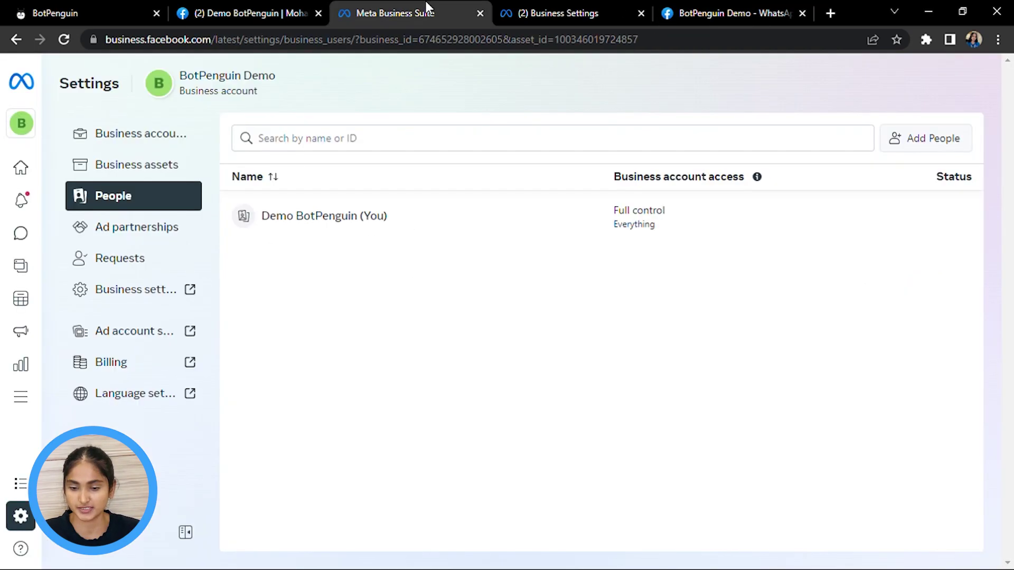
left_click(573, 7)
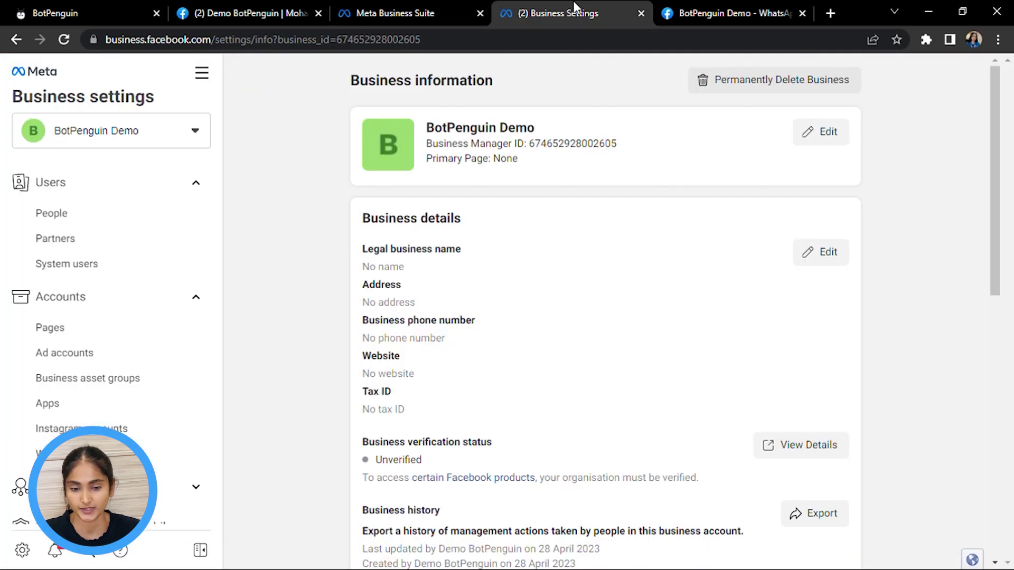
left_click(74, 273)
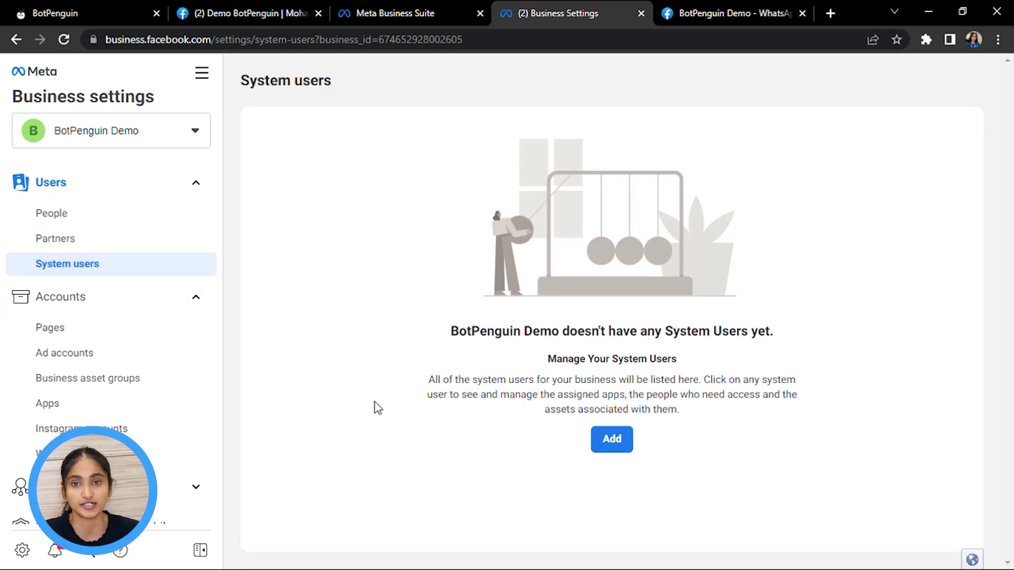
Step: Start adding a system user, accepting the Non-discrimination Policy to reach the creation form
left_click(613, 449)
scroll(537, 293, "down", 10)
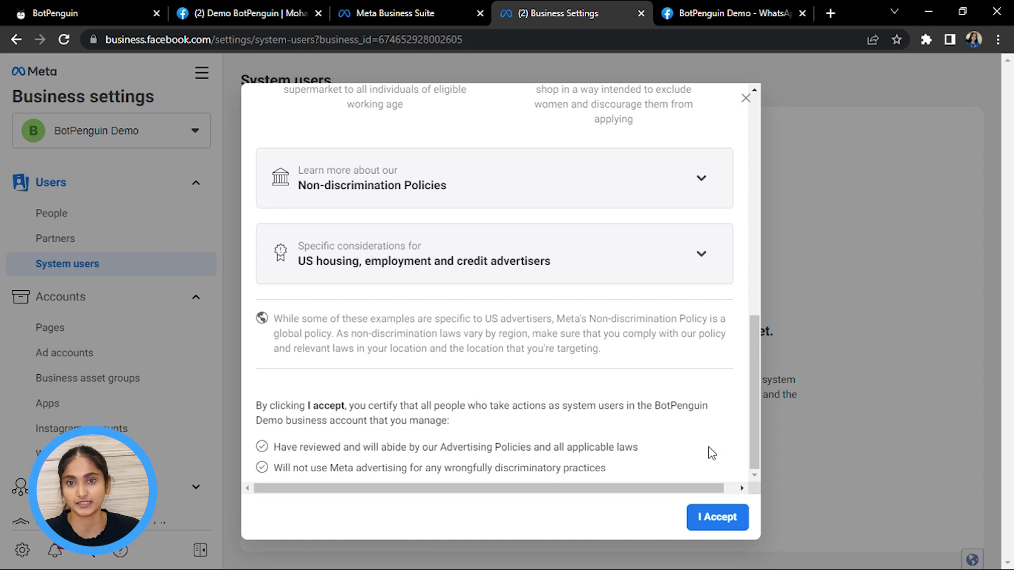
left_click(717, 520)
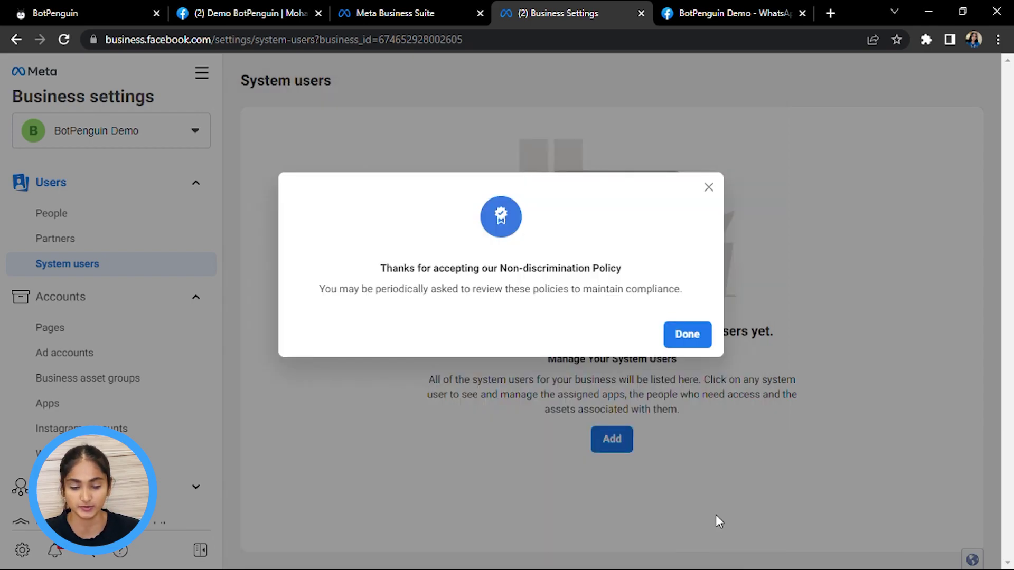
left_click(679, 333)
left_click(401, 248)
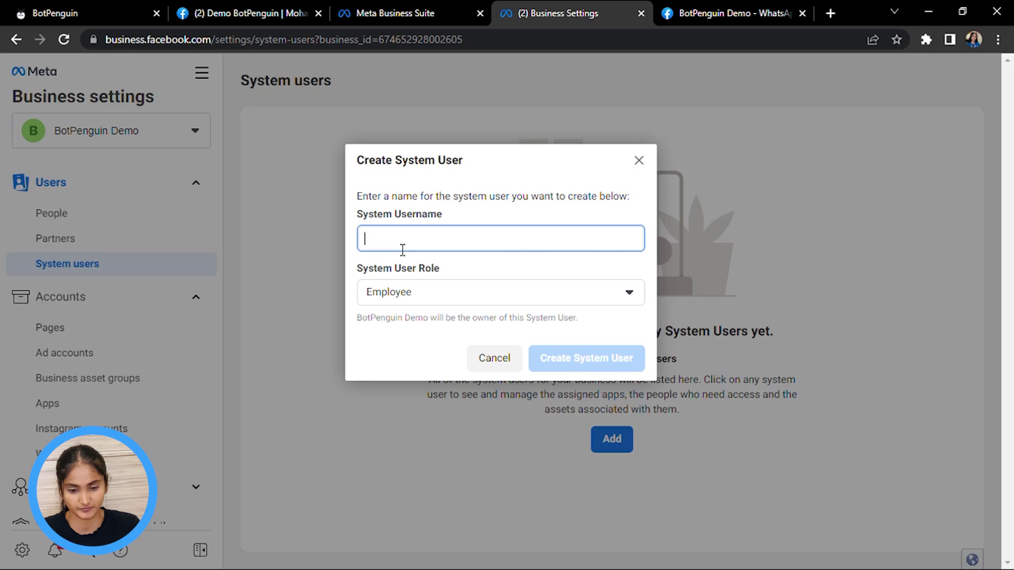
Step: Create system user 'BP-Whatsapp' with the Admin role and accept the non-discrimination policy
type("b")
key("BackSpace")
type("B")
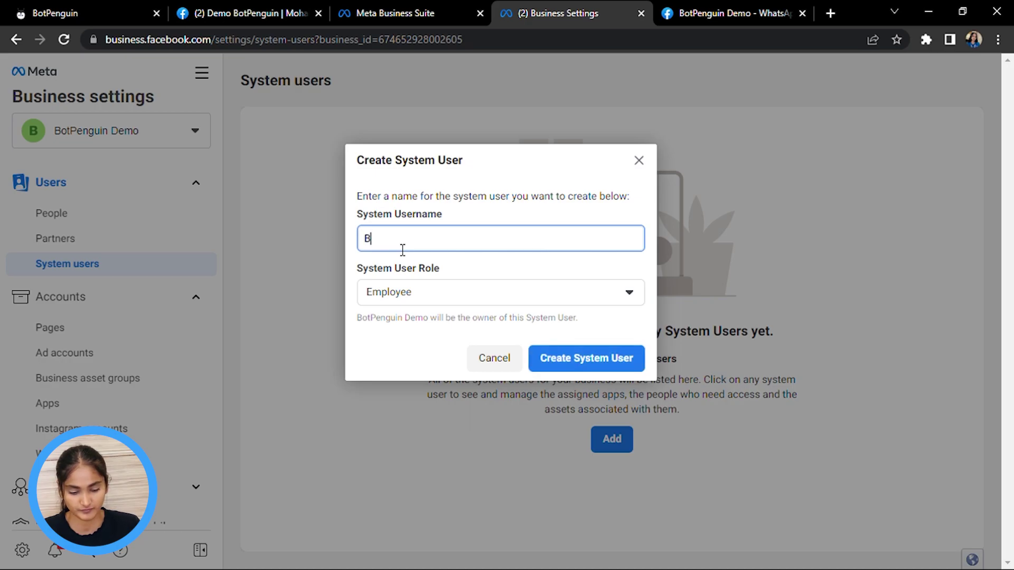
type("P-Whatsap")
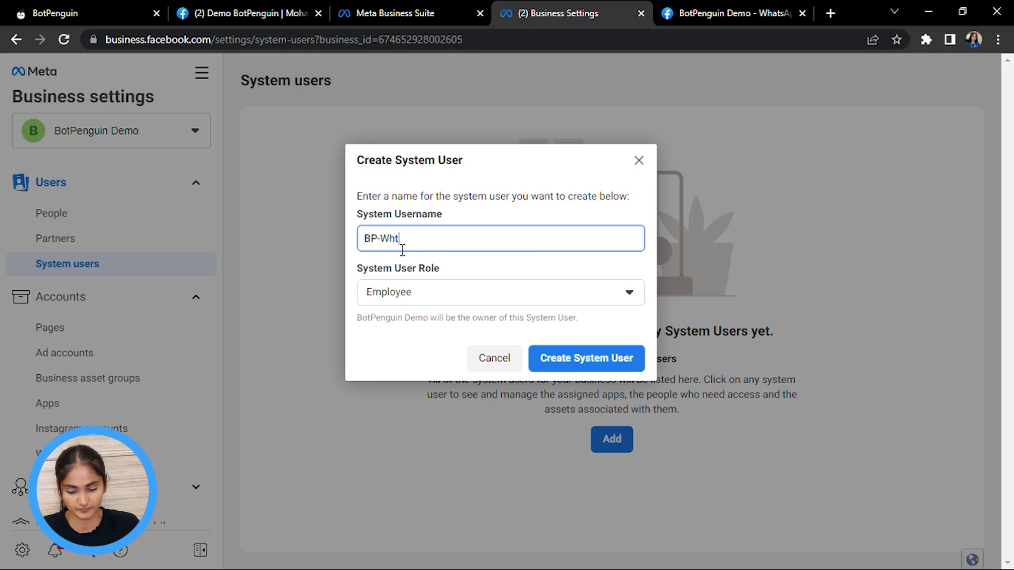
type("p")
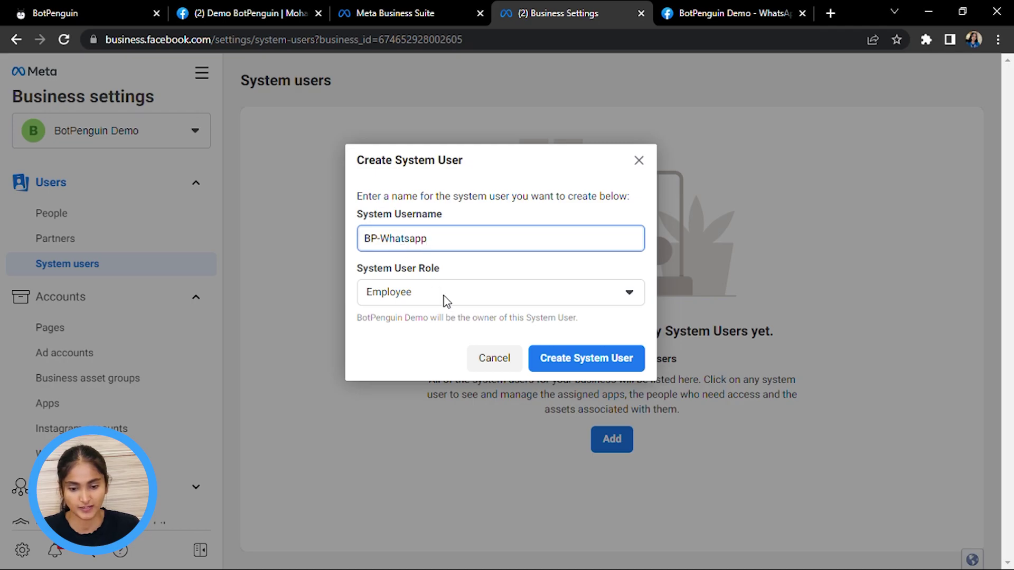
left_click(443, 297)
left_click(391, 353)
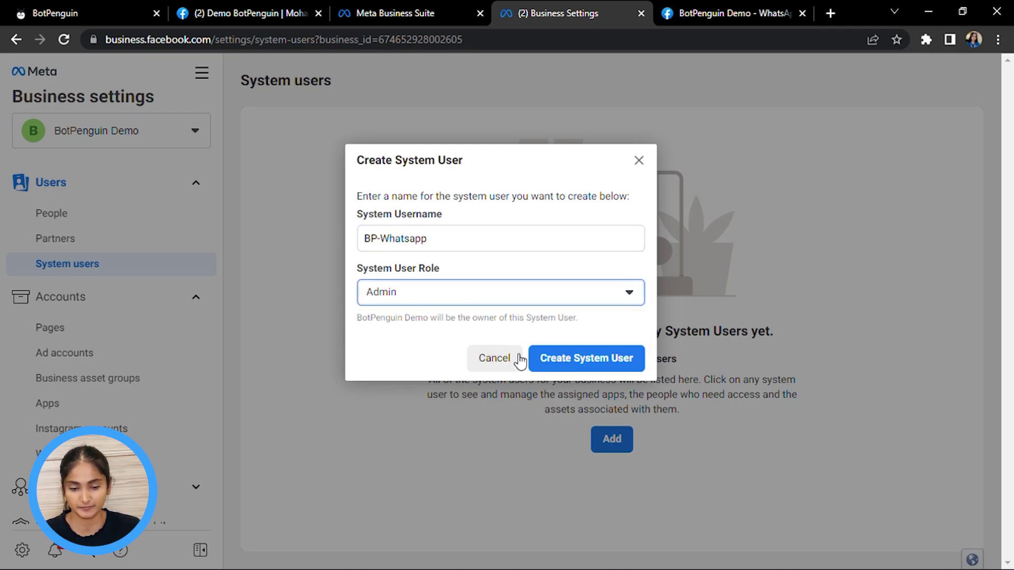
left_click(569, 359)
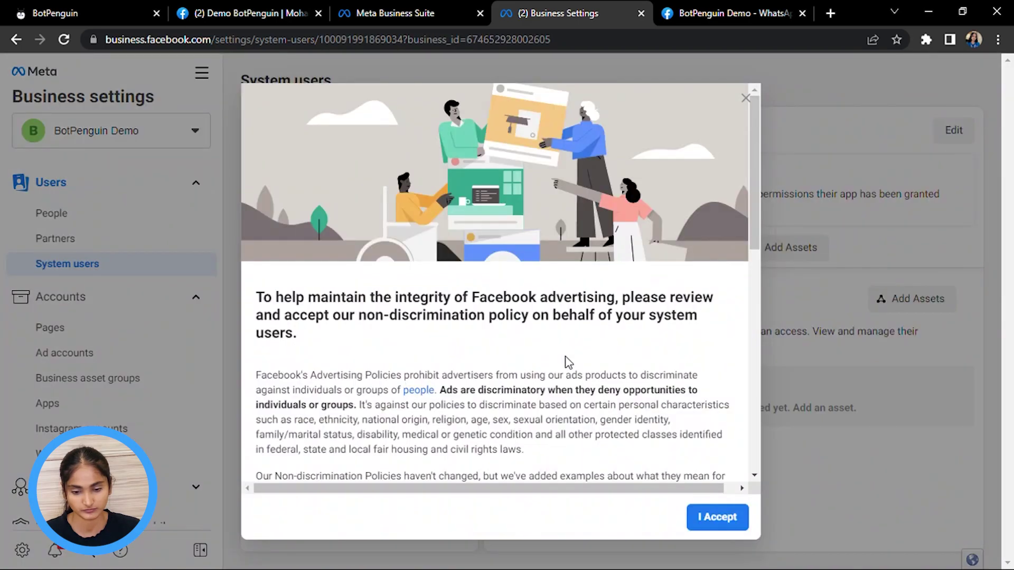
left_click(698, 518)
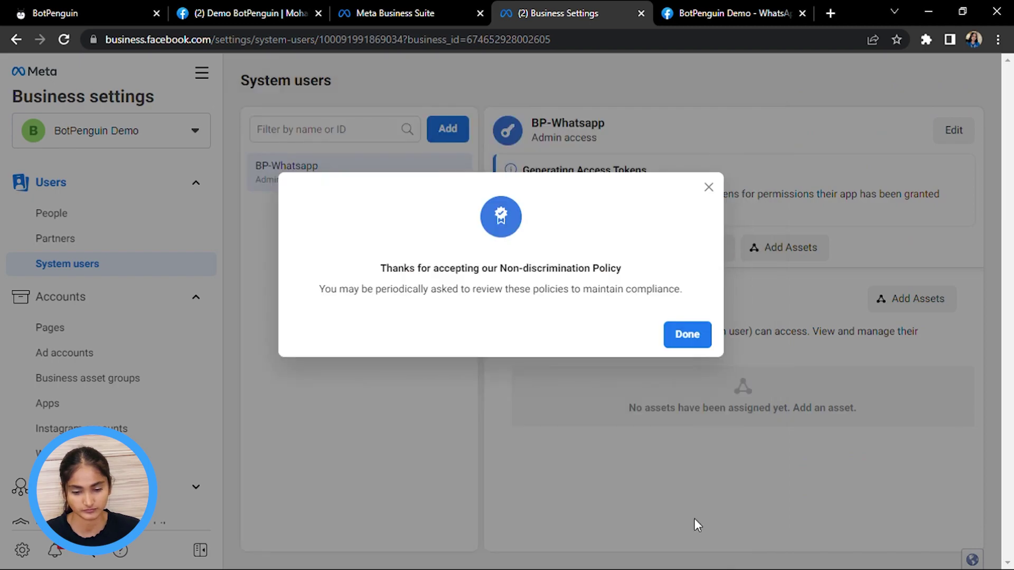
left_click(701, 336)
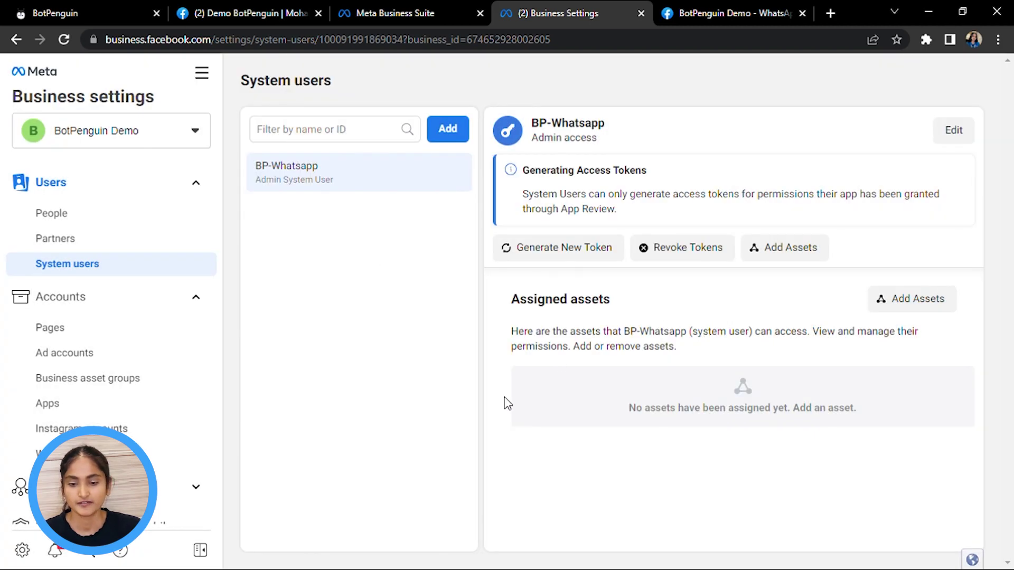